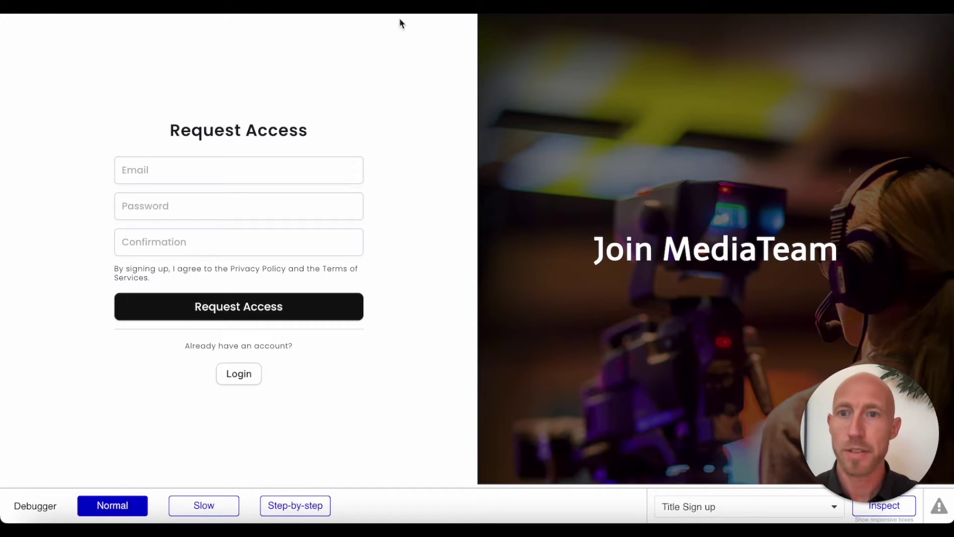
# Step: Select the Request Access button on the request-access-client page canvas
pyautogui.moveTo(170, 122); pyautogui.dragTo(402, 142)
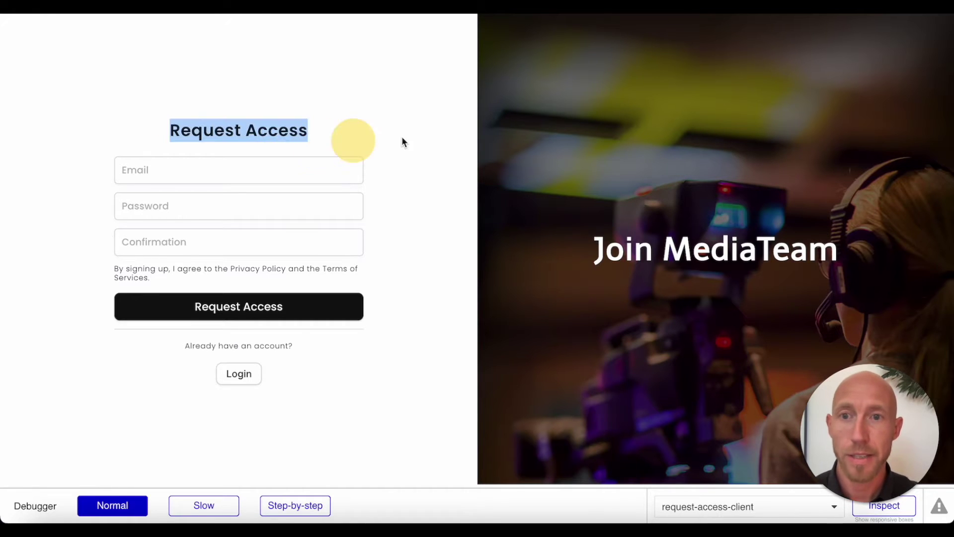
pyautogui.click(363, 134)
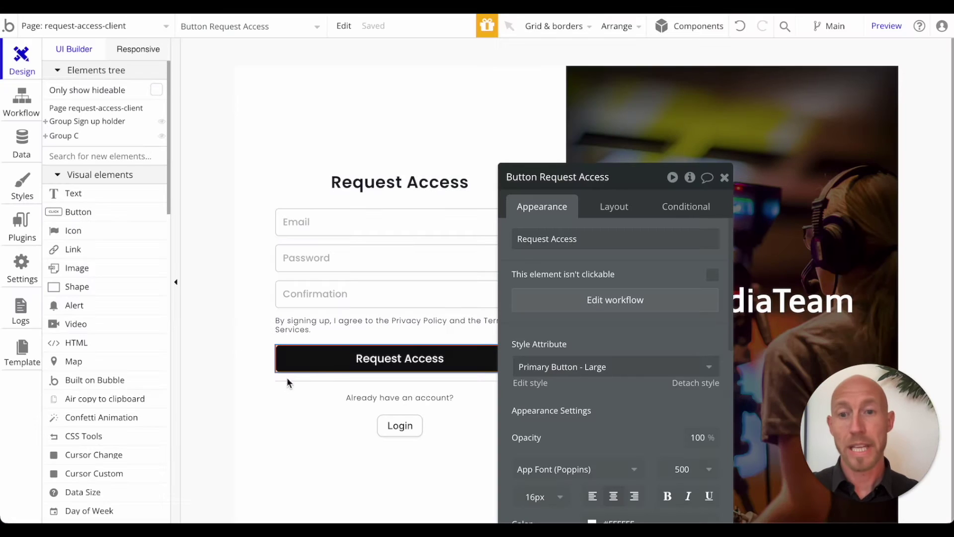
pyautogui.click(328, 358)
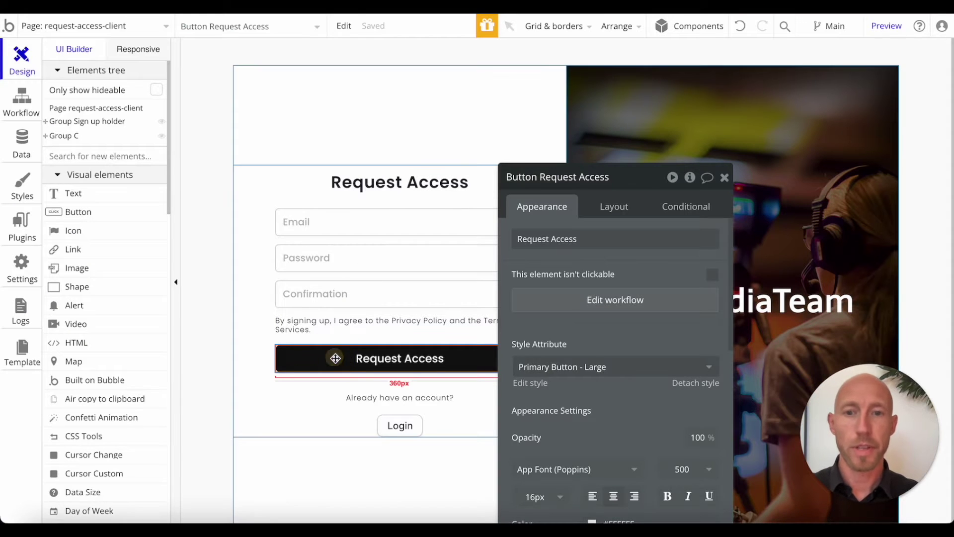
# Step: Add a click workflow to Group - Access w Google Sign Up, then view the installed plugins
pyautogui.hotkey('ctrl', 'v')
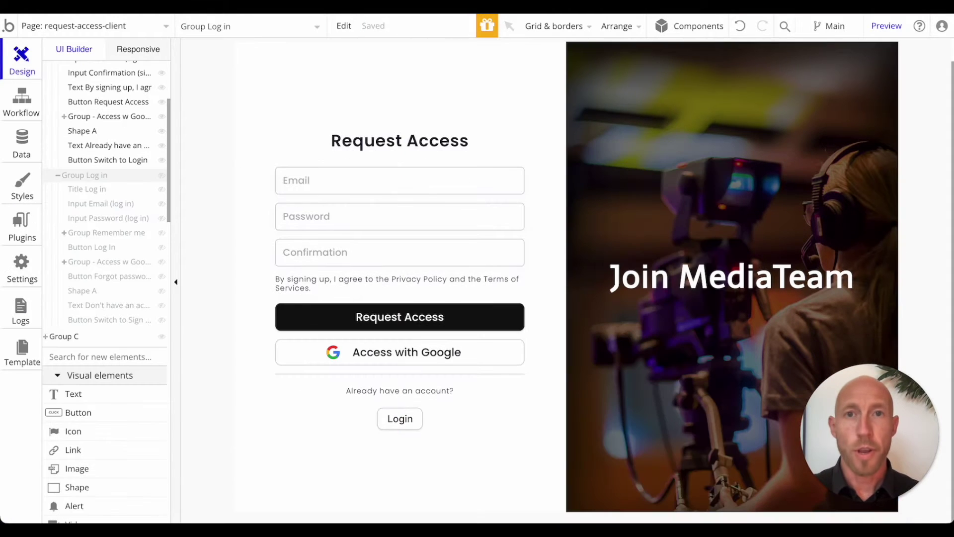
pyautogui.click(309, 354)
pyautogui.doubleClick(290, 358)
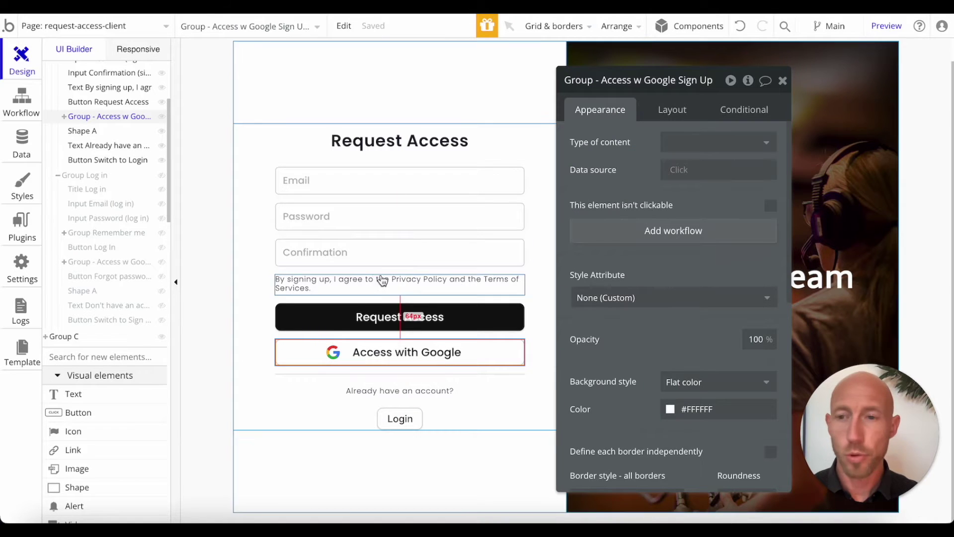
pyautogui.click(65, 118)
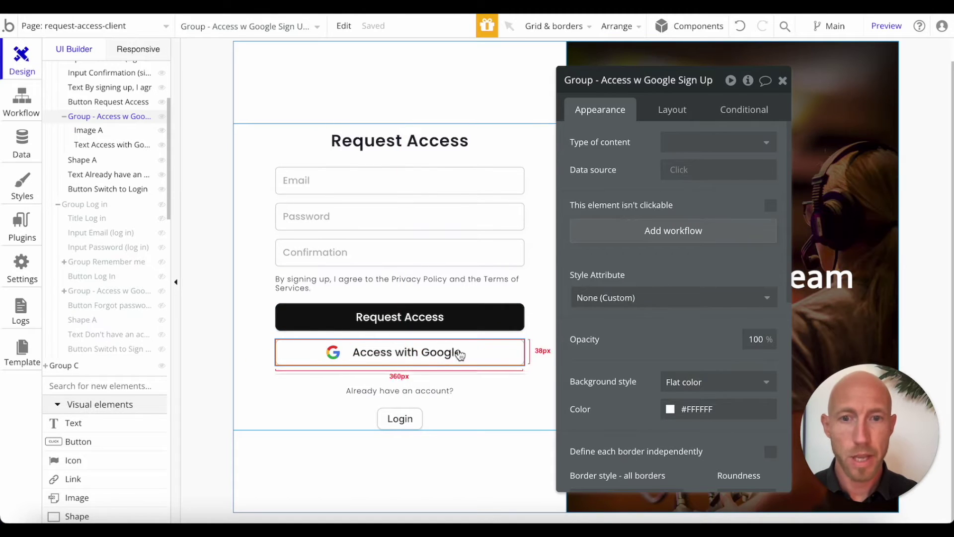
pyautogui.click(485, 353)
pyautogui.click(534, 383)
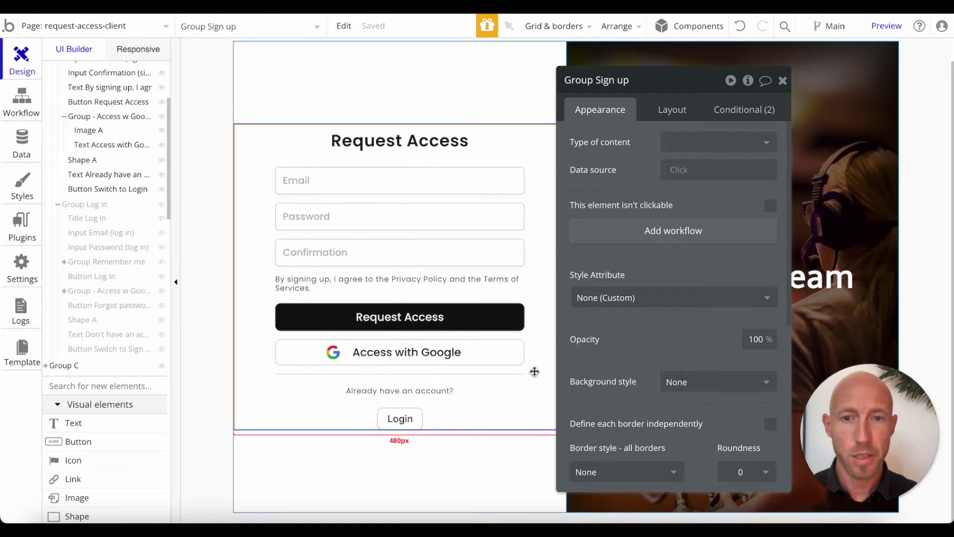
pyautogui.click(484, 347)
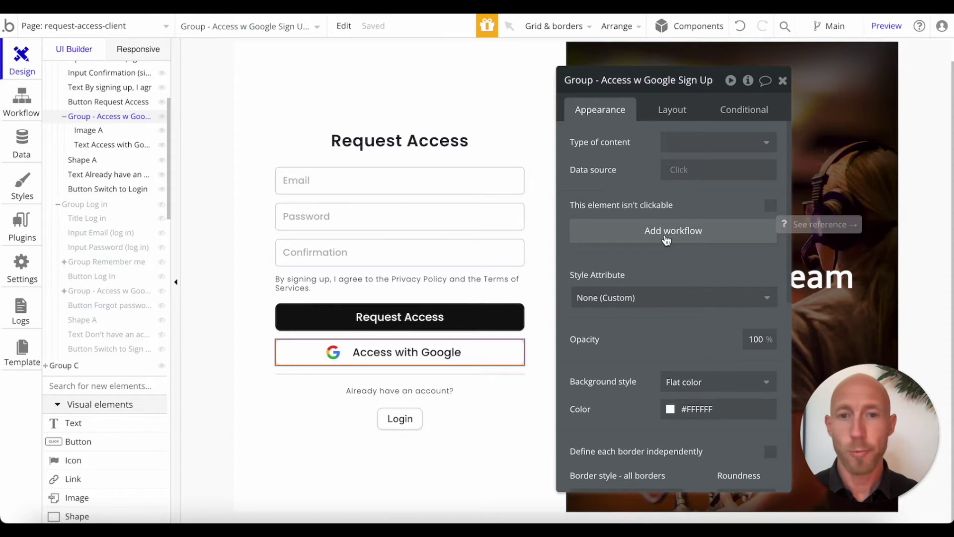
pyautogui.click(667, 240)
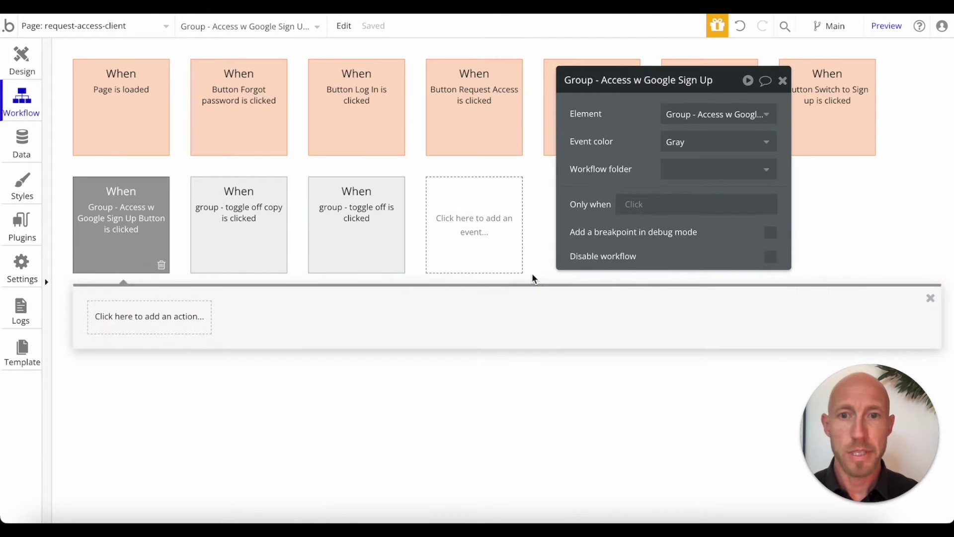
pyautogui.click(26, 226)
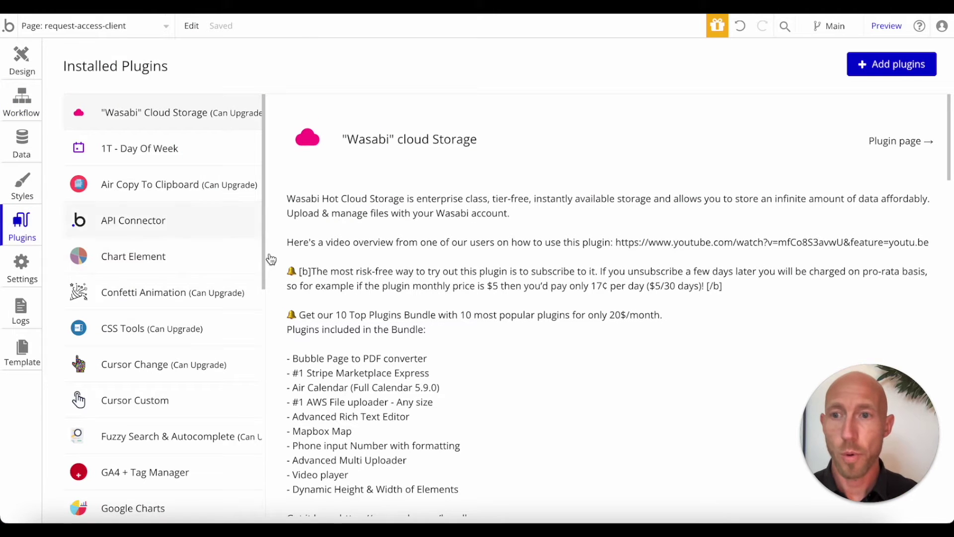
# Step: Search the plugin catalogue for 'google' and install Bubble's Google login plugin
pyautogui.click(884, 68)
pyautogui.write('google')
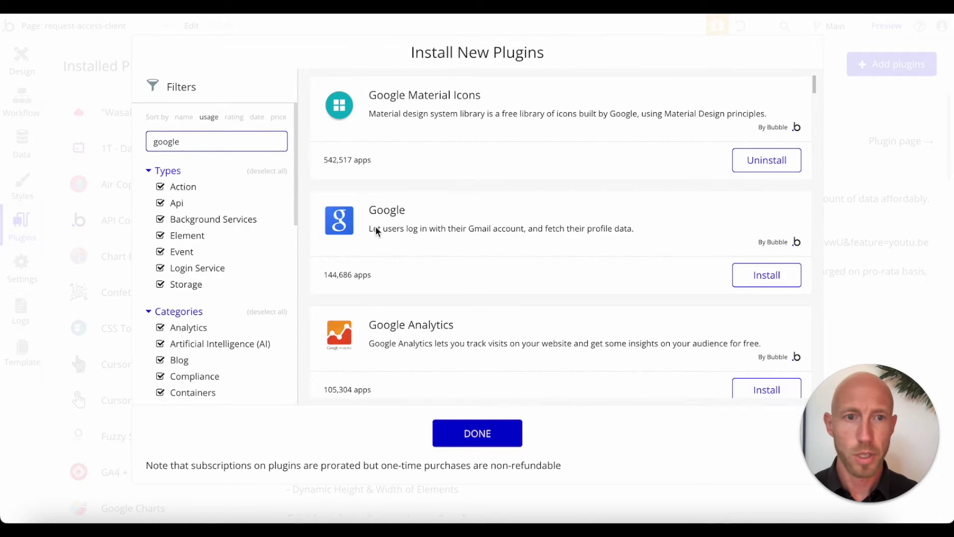
pyautogui.click(761, 287)
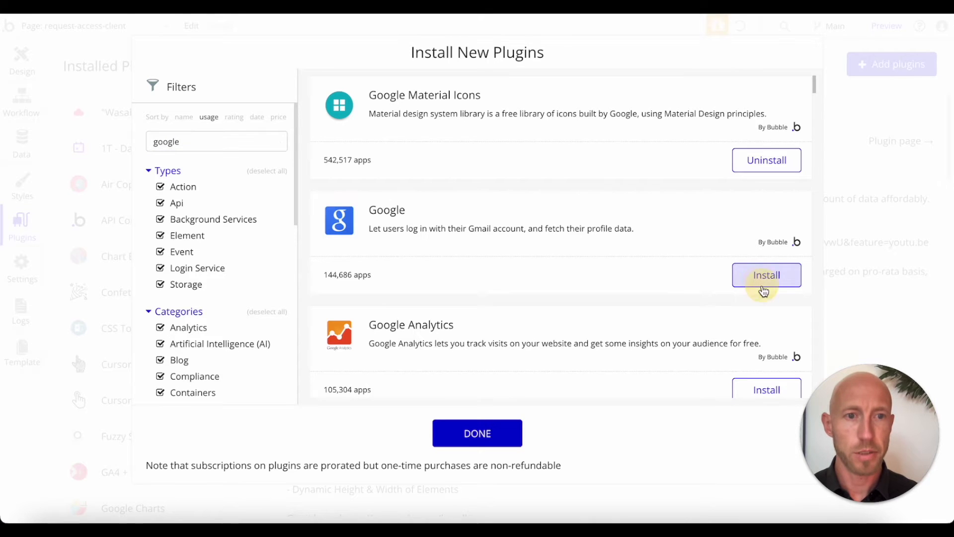
pyautogui.click(485, 433)
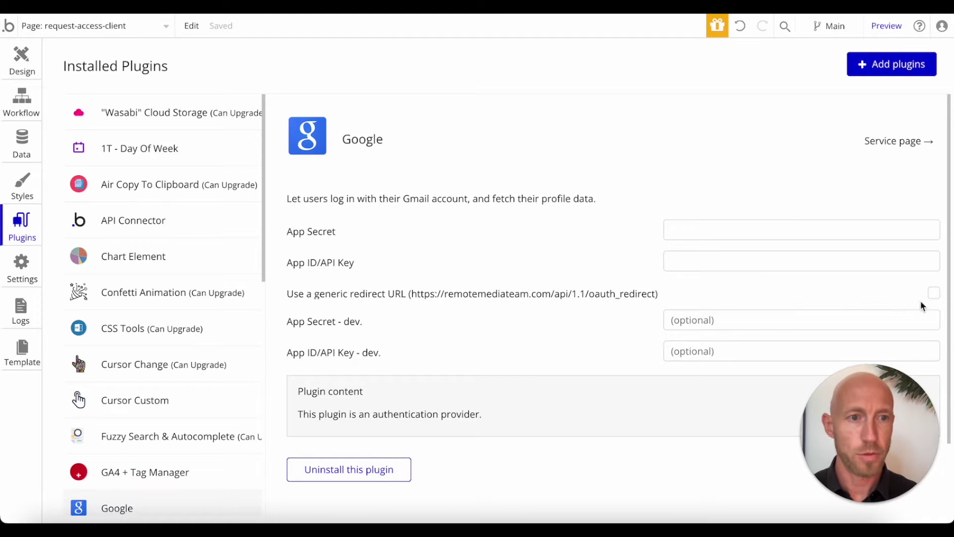
pyautogui.click(934, 296)
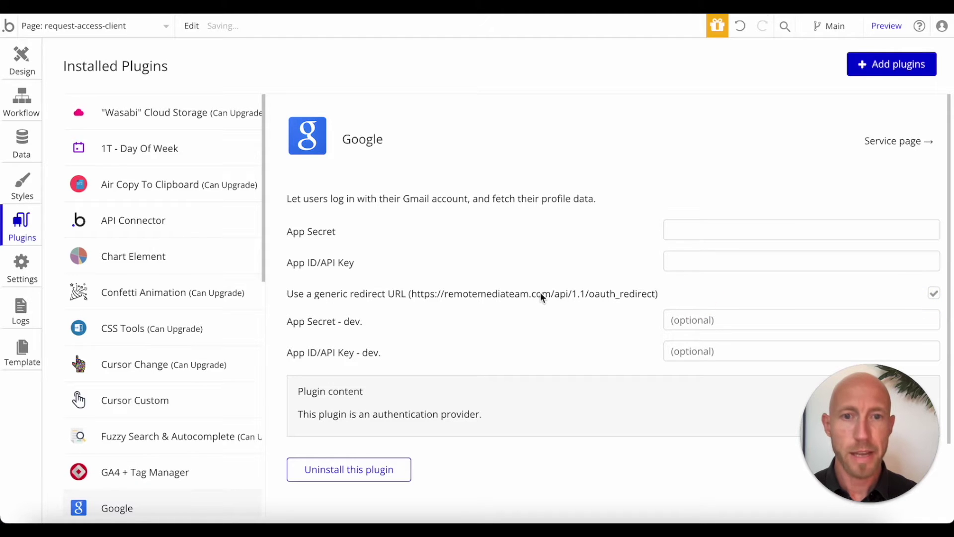
pyautogui.rightClick(485, 298)
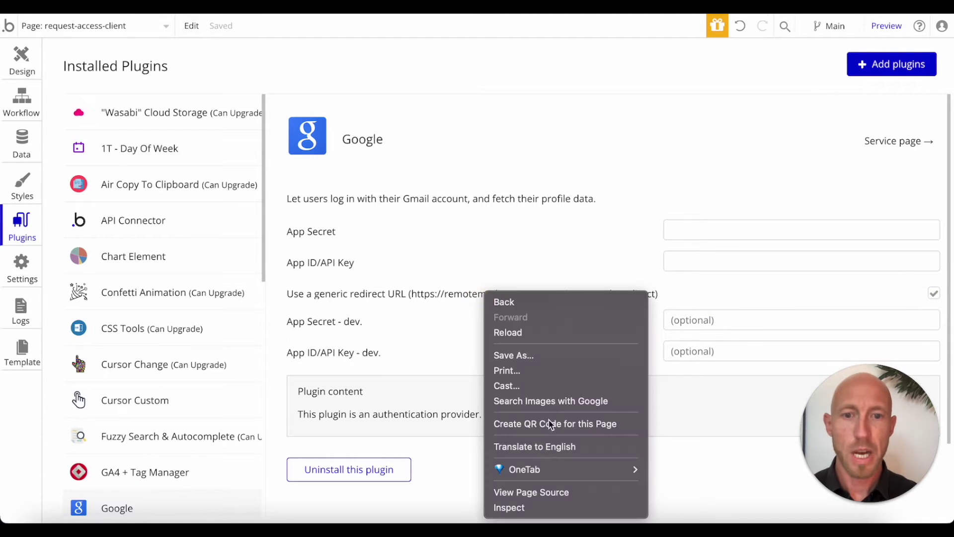
pyautogui.click(539, 507)
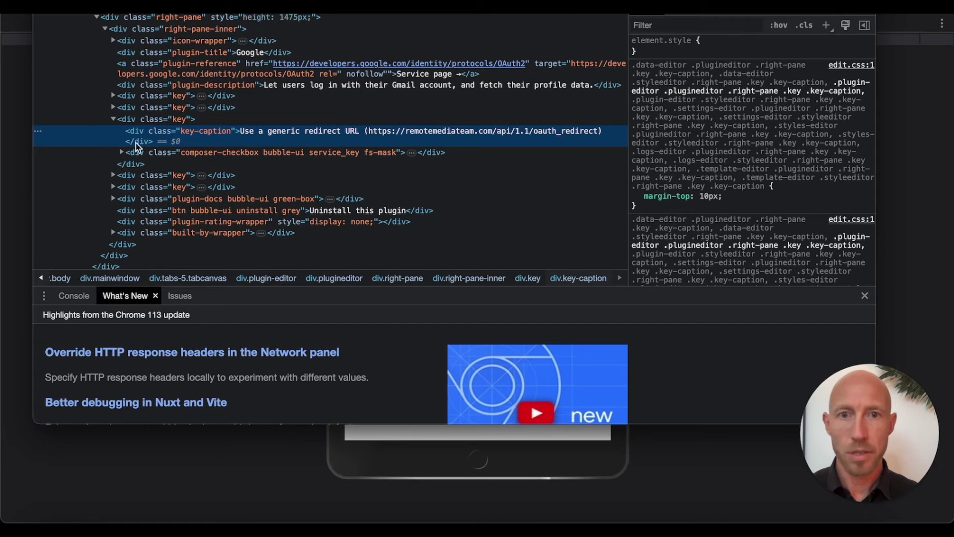
pyautogui.doubleClick(421, 134)
pyautogui.click(370, 135)
pyautogui.moveTo(369, 134); pyautogui.dragTo(600, 139)
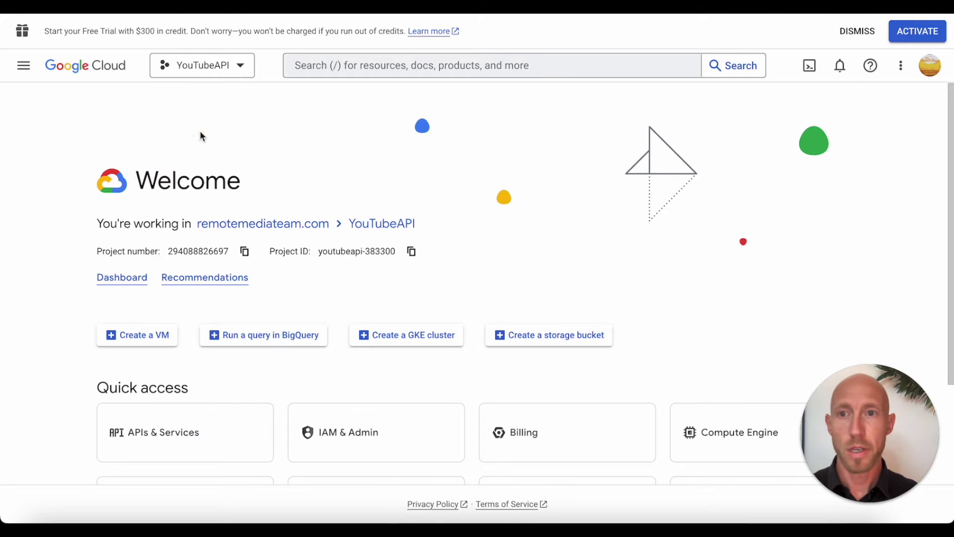
# Step: Create a Google Cloud project named 'Google Login on Site' and switch to it
pyautogui.click(231, 59)
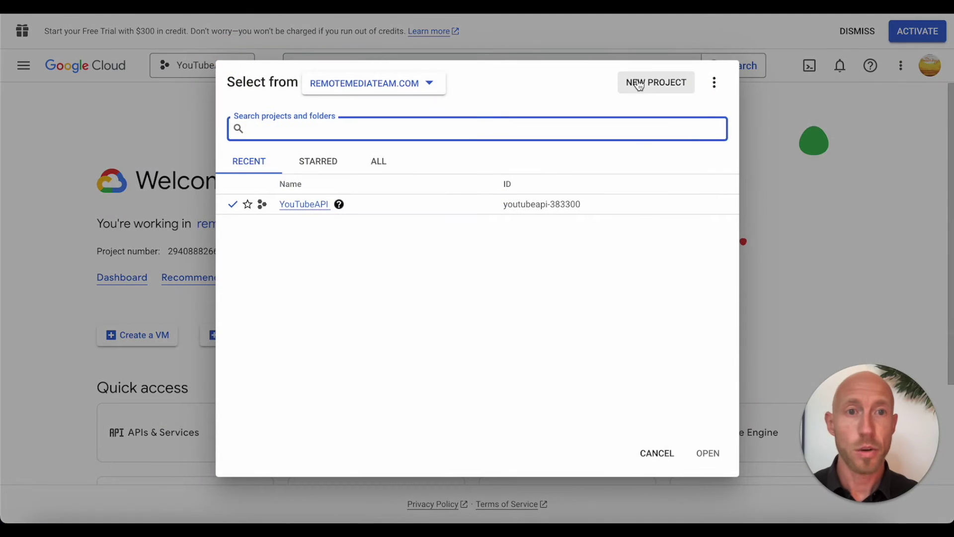
pyautogui.click(643, 81)
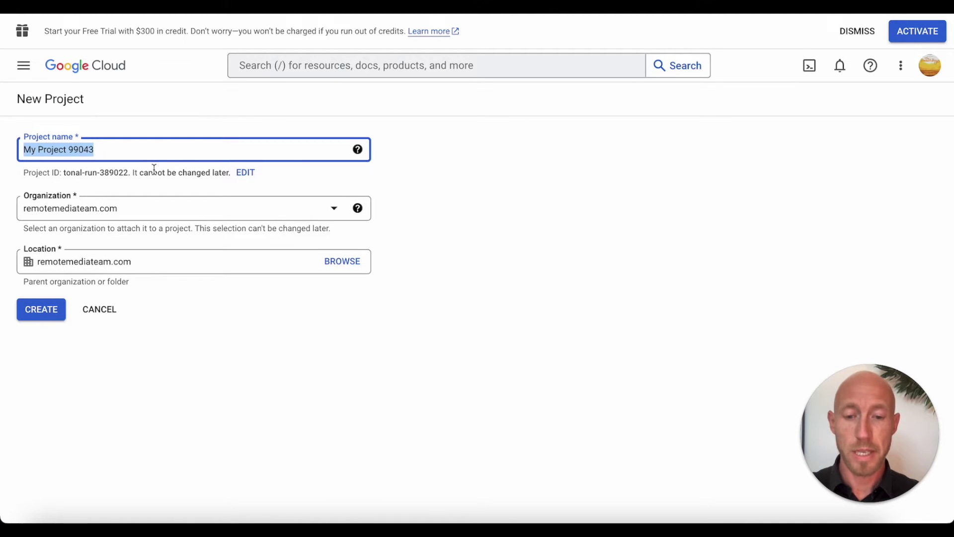
pyautogui.write('Google')
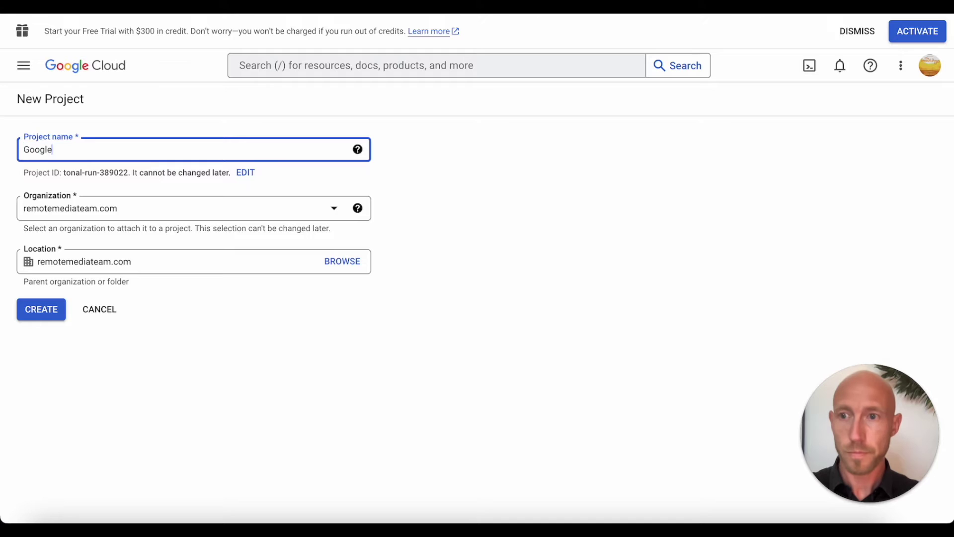
pyautogui.write(' Login on W')
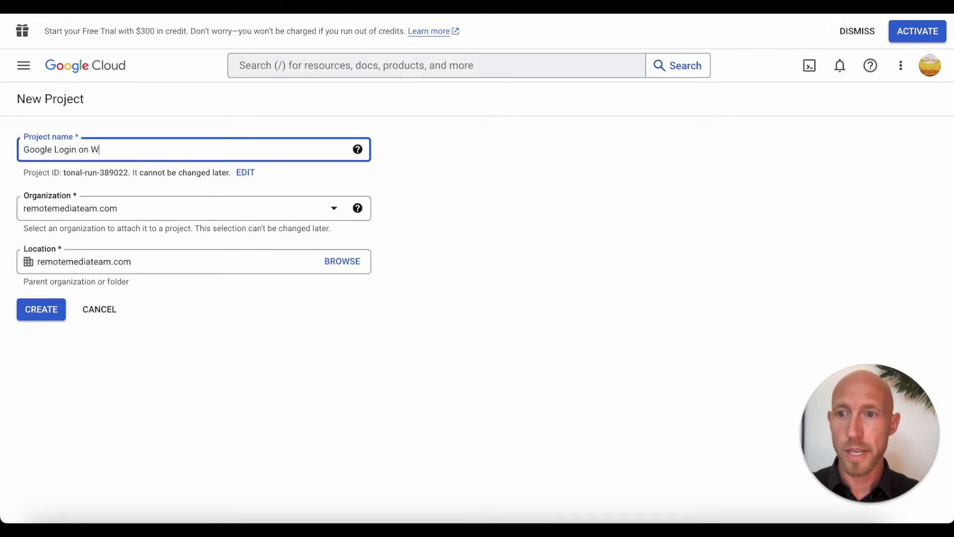
pyautogui.click(52, 318)
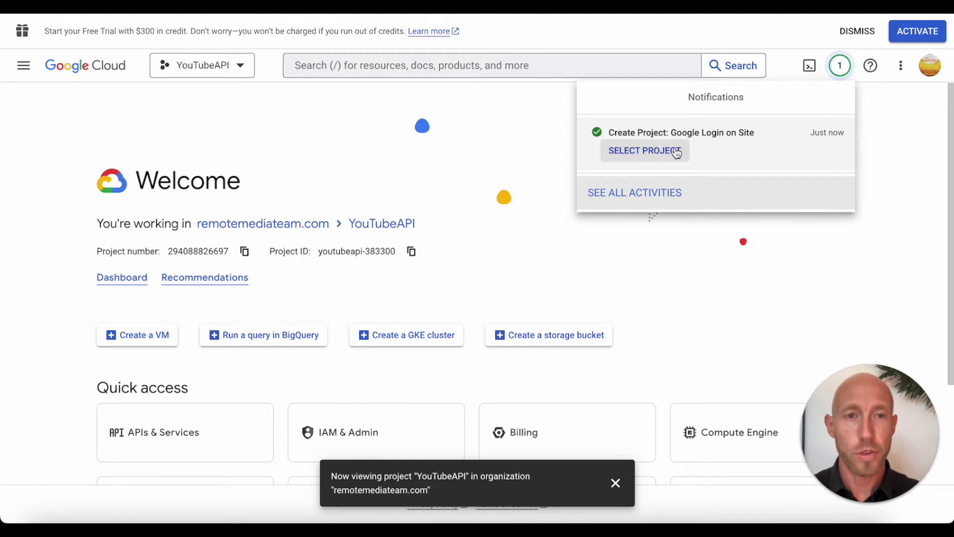
pyautogui.click(673, 157)
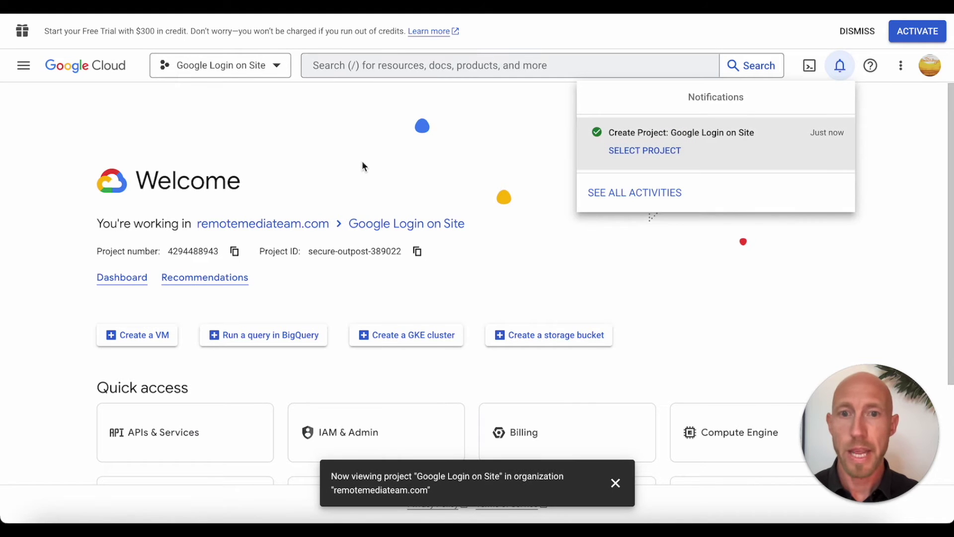
# Step: Under APIs & Services, create an OAuth consent screen with External user type
pyautogui.click(398, 225)
pyautogui.click(23, 65)
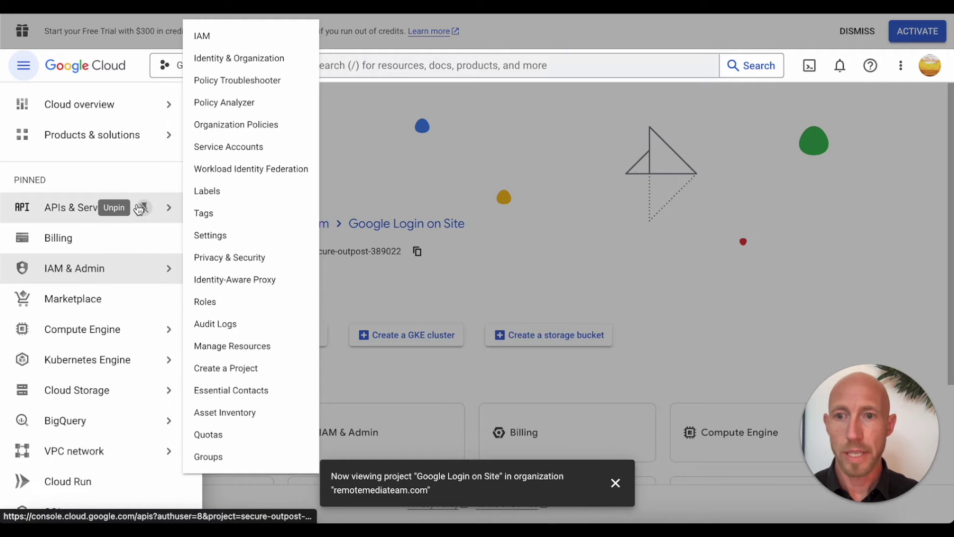
pyautogui.click(52, 211)
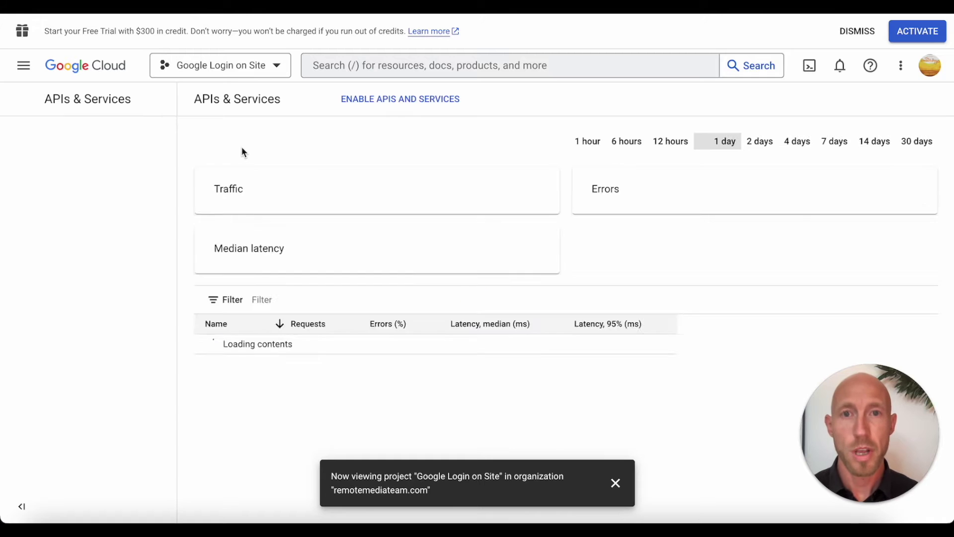
pyautogui.click(116, 220)
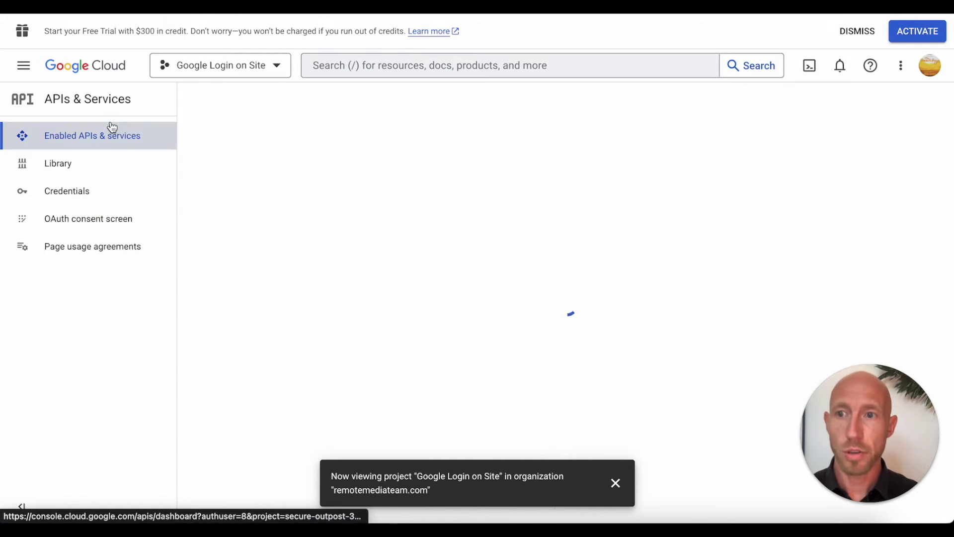
pyautogui.click(24, 65)
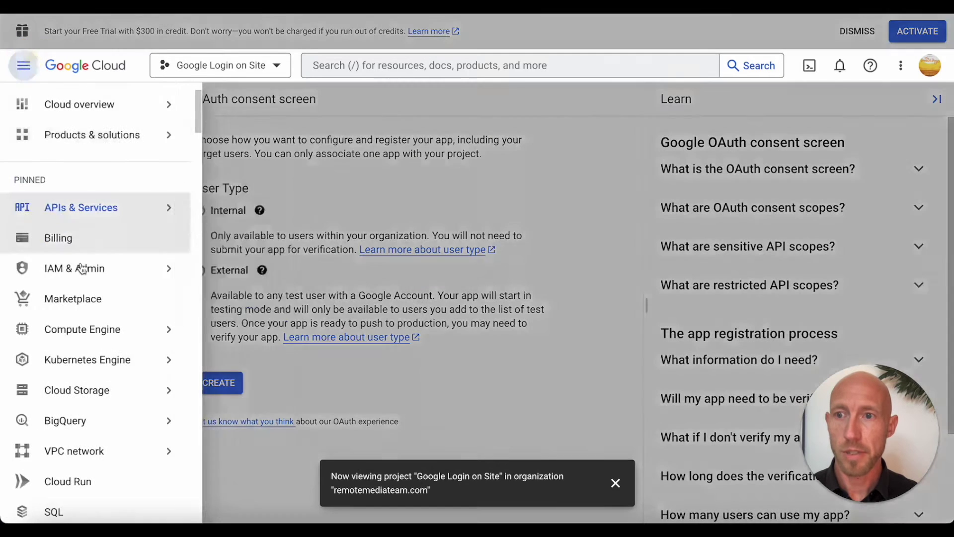
pyautogui.moveTo(74, 268)
pyautogui.click(412, 195)
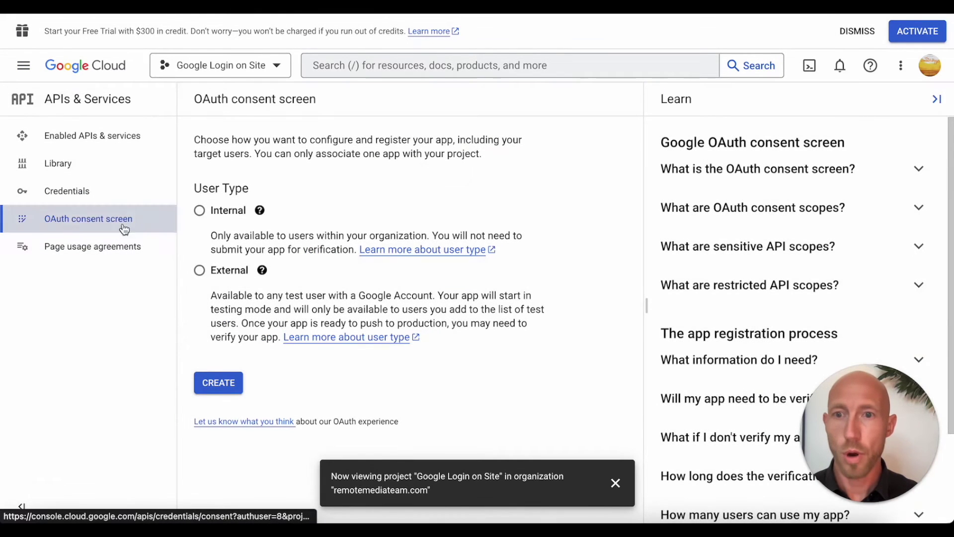
pyautogui.click(200, 270)
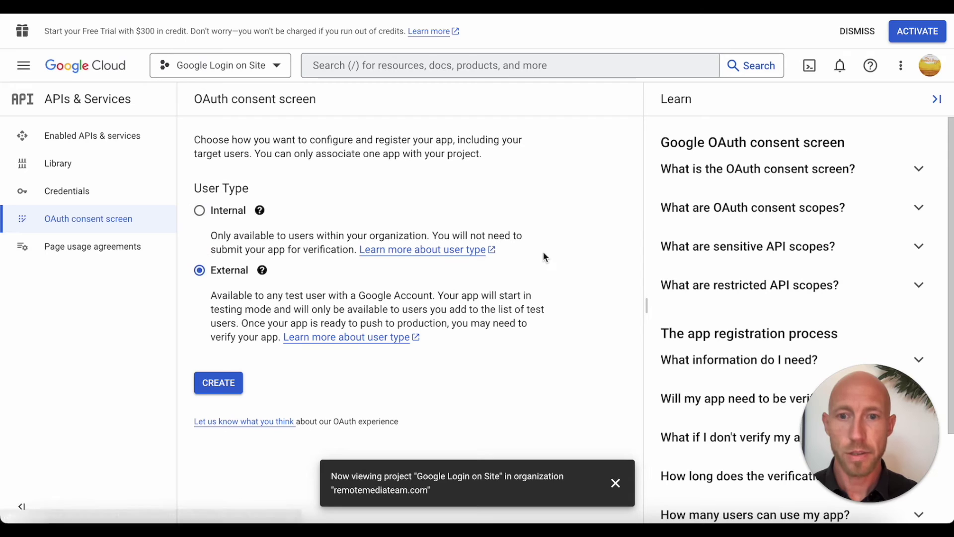
pyautogui.click(217, 382)
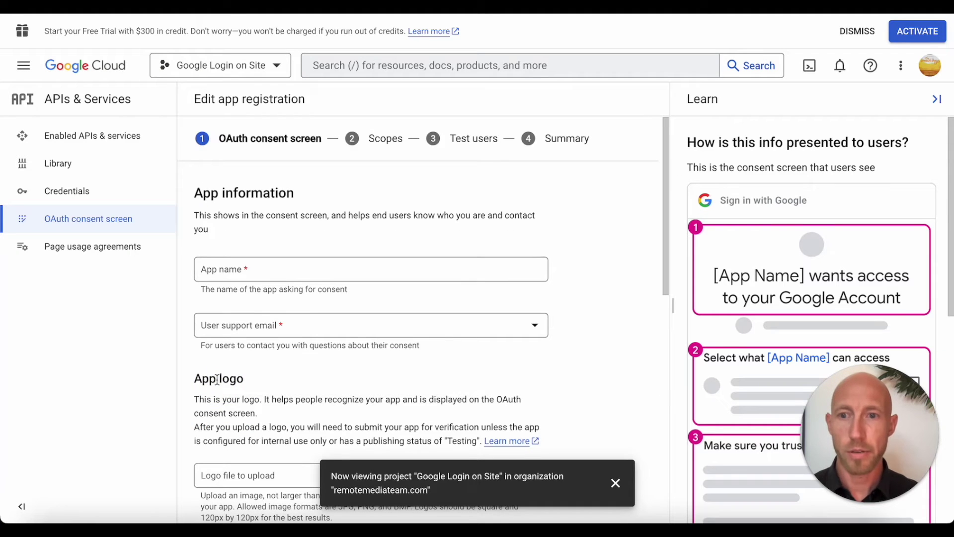
# Step: Name the app 'Remote Media', pick the user support e-mail, and enter the developer contact e-mail
pyautogui.click(308, 266)
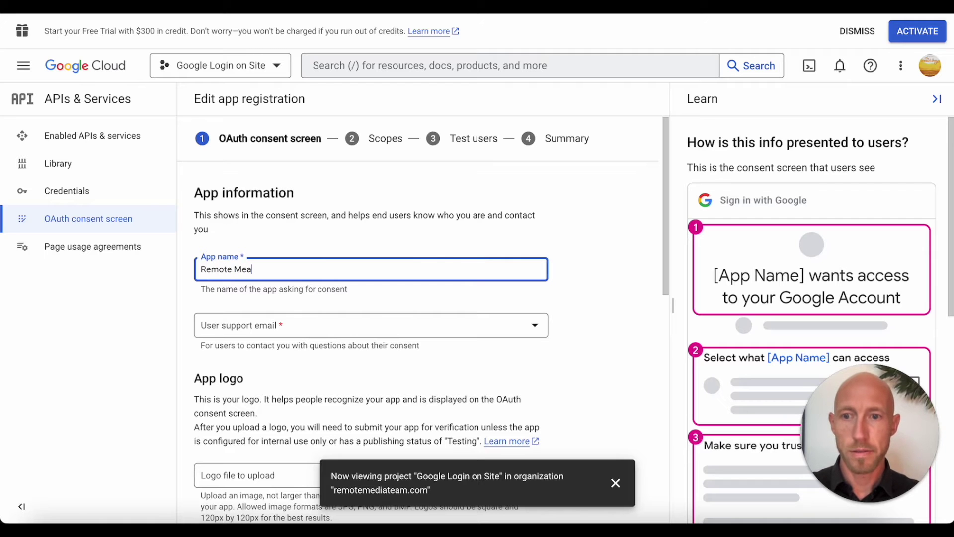
pyautogui.write('Remote Media')
pyautogui.press('Tab')
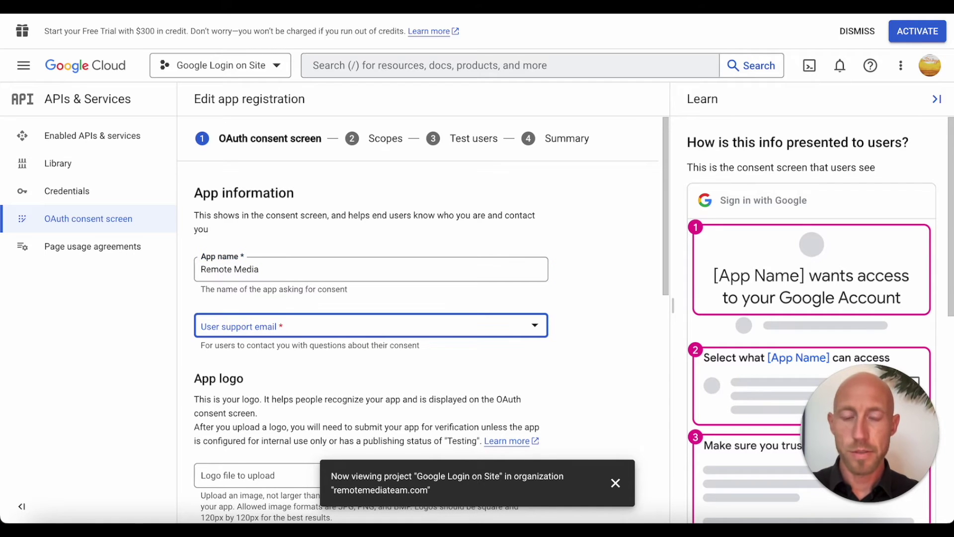
pyautogui.press('Down')
pyautogui.scroll(-3, 599, 311)
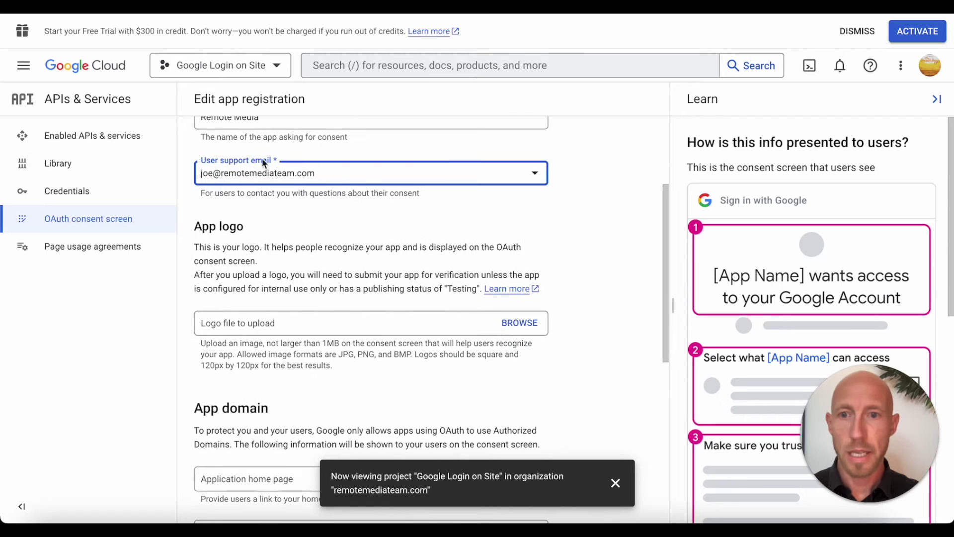
pyautogui.scroll(-2, 338, 190)
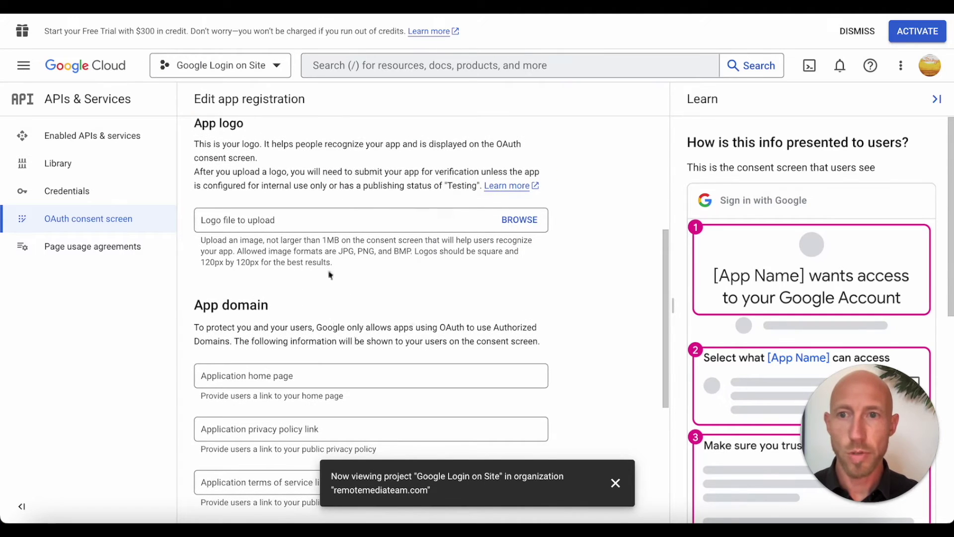
pyautogui.scroll(-3, 332, 319)
pyautogui.scroll(-2, 383, 212)
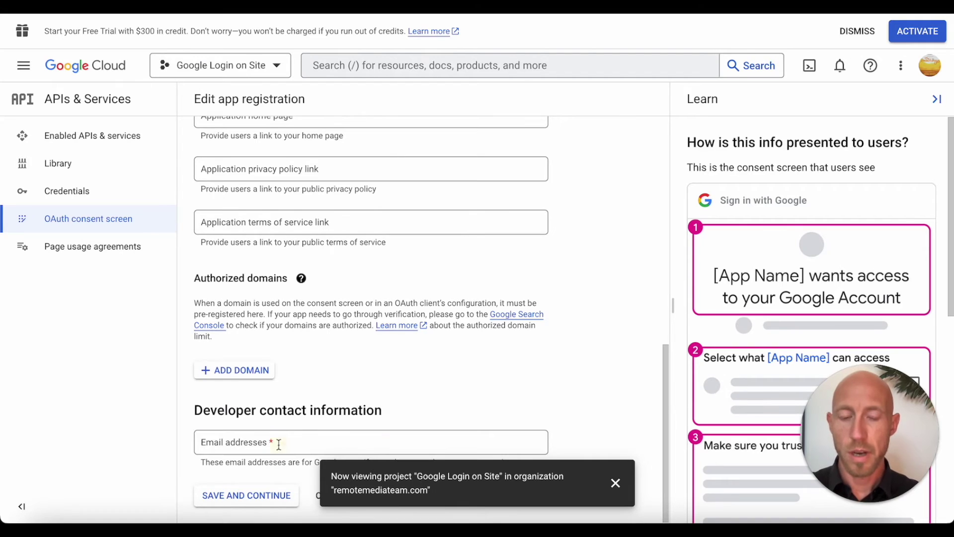
pyautogui.click(278, 444)
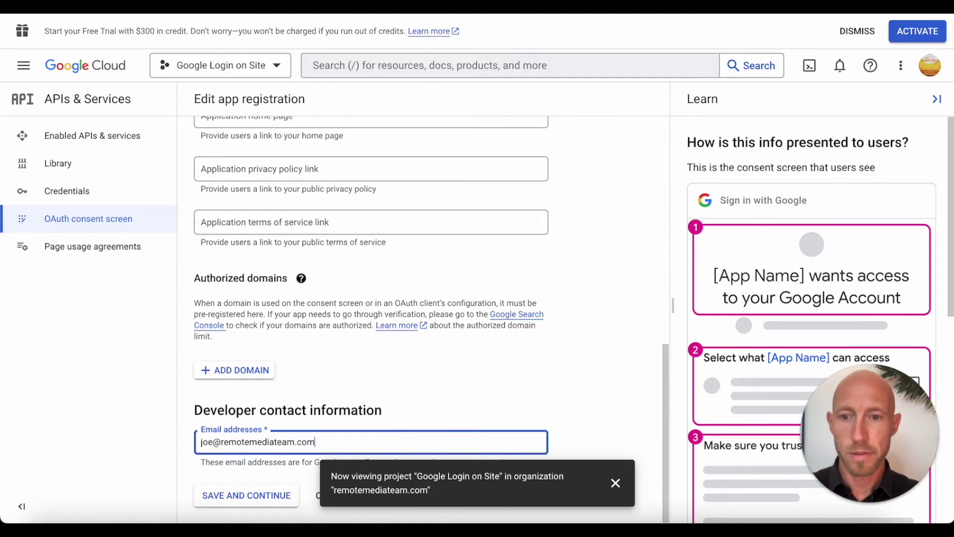
# Step: Save the app information and continue past the Scopes step
pyautogui.click(252, 493)
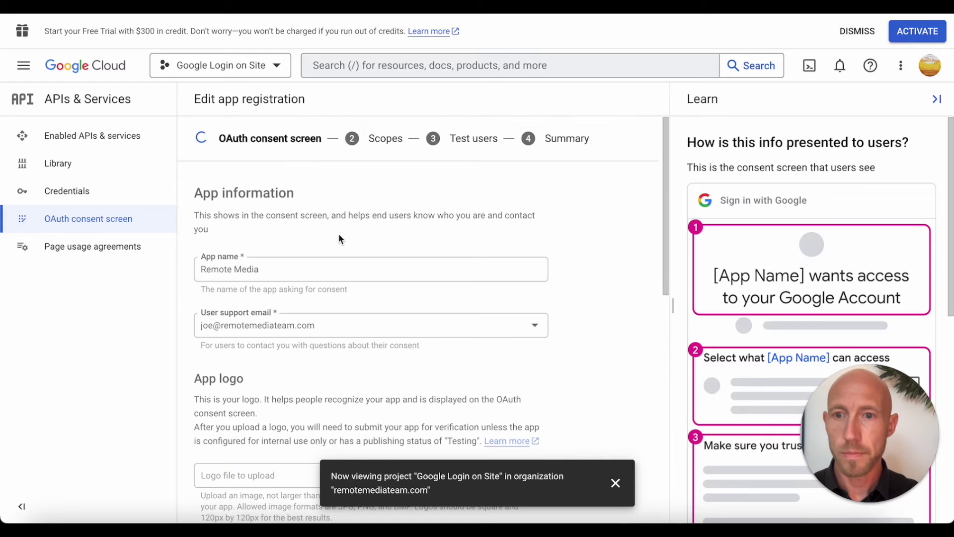
pyautogui.scroll(-5, 416, 234)
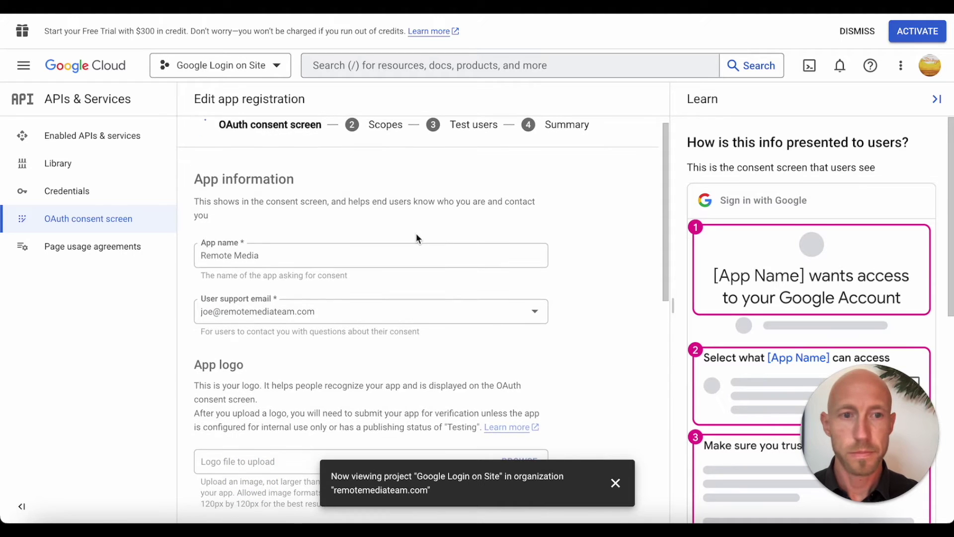
pyautogui.scroll(-4, 416, 233)
# Step: Continue past Test users and Summary back to the consent screen dashboard
pyautogui.click(267, 495)
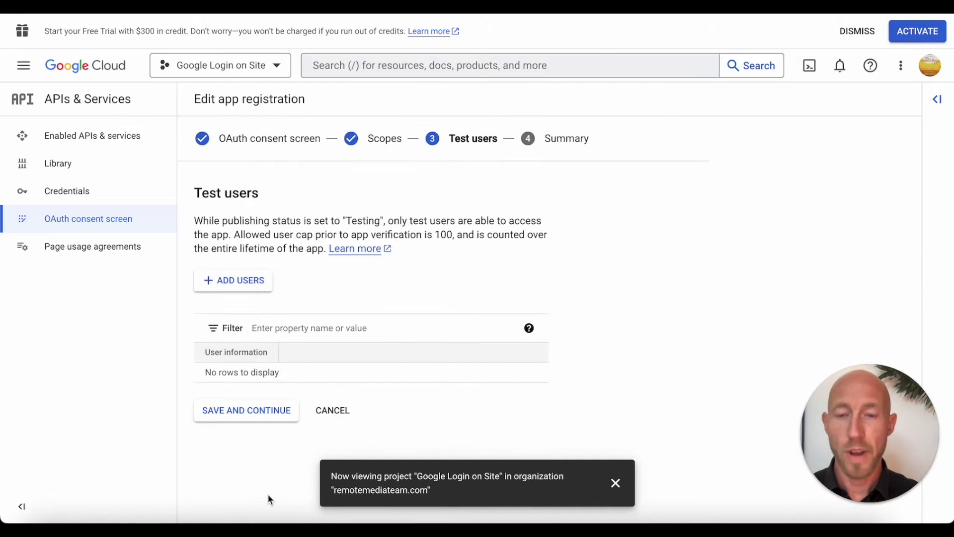
pyautogui.click(262, 423)
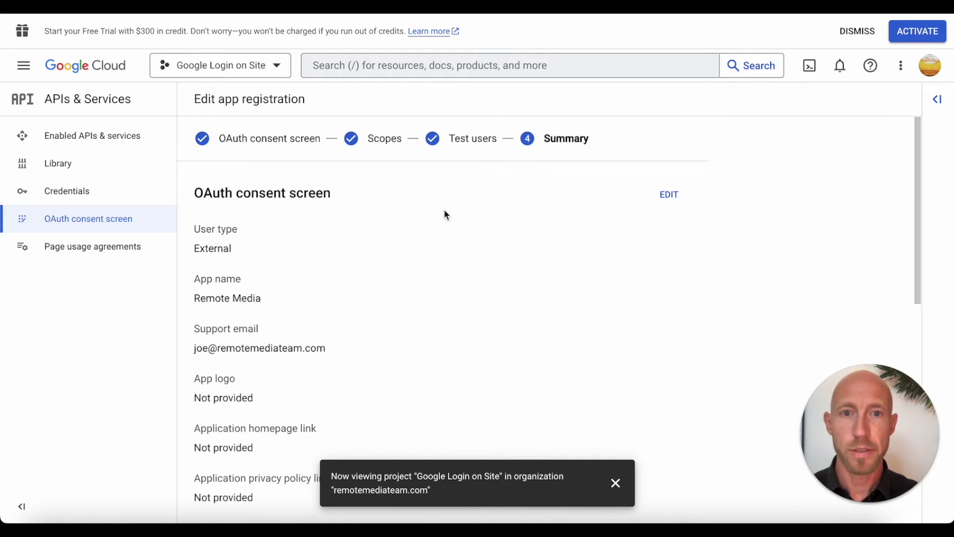
pyautogui.scroll(-10, 443, 209)
pyautogui.click(272, 497)
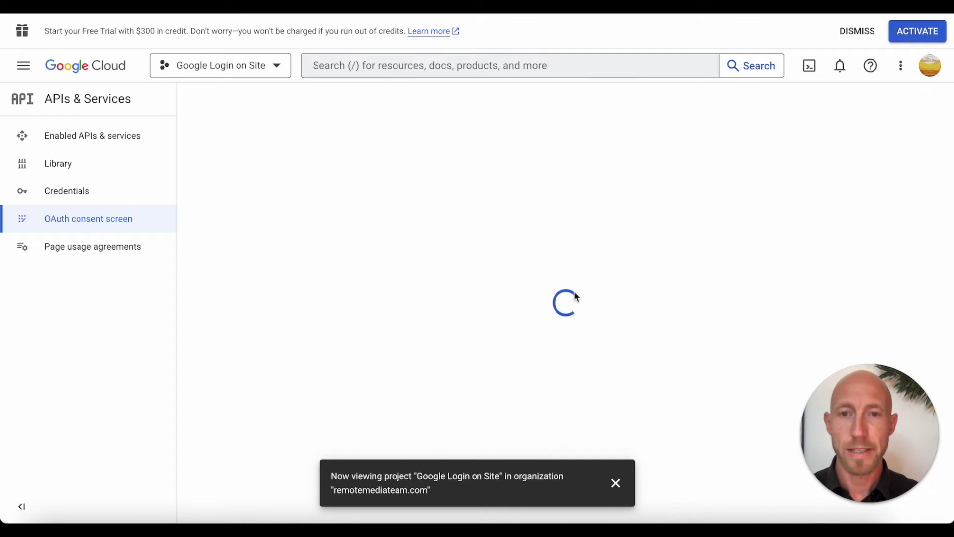
pyautogui.click(615, 482)
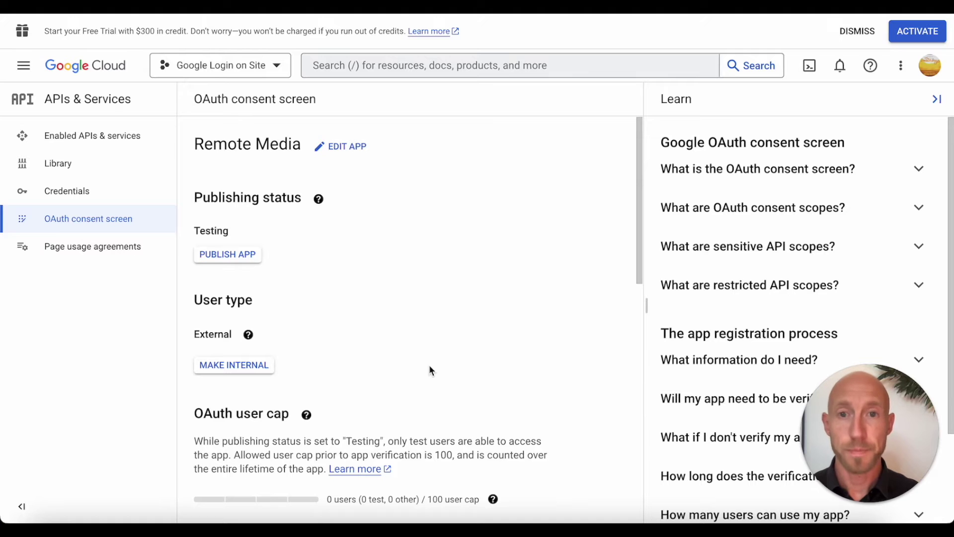
# Step: Publish the Remote Media app and confirm moving it to In production
pyautogui.click(219, 255)
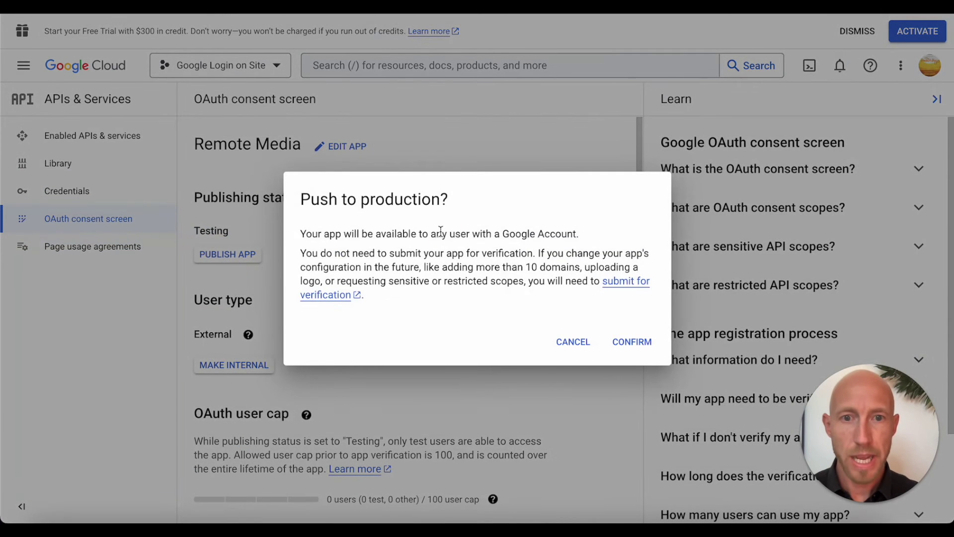
pyautogui.moveTo(441, 232); pyautogui.dragTo(524, 302)
pyautogui.click(632, 342)
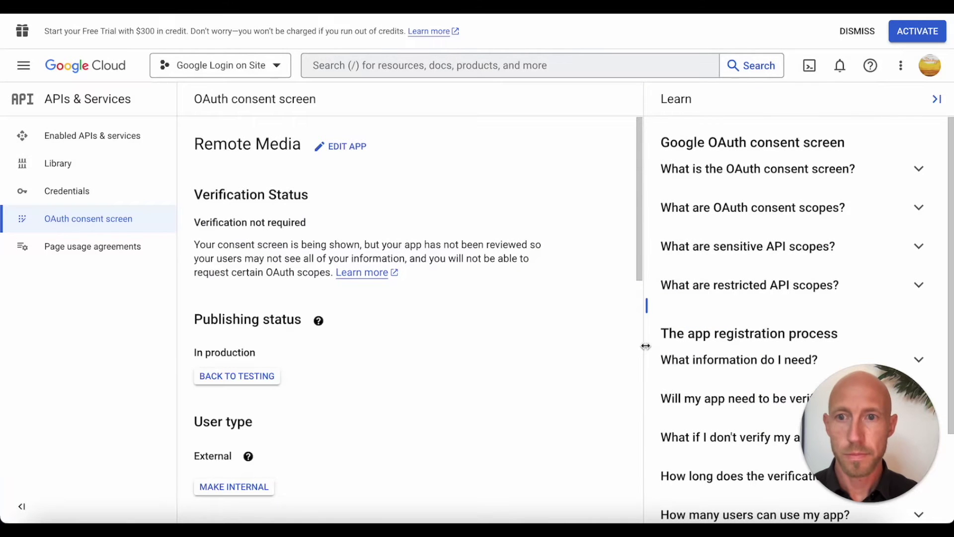
pyautogui.tripleClick(248, 222)
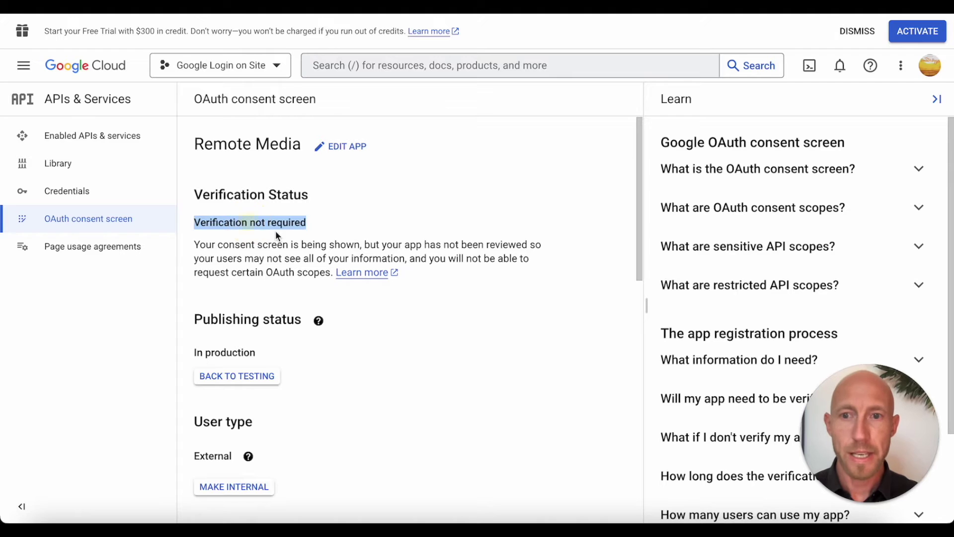
pyautogui.tripleClick(272, 247)
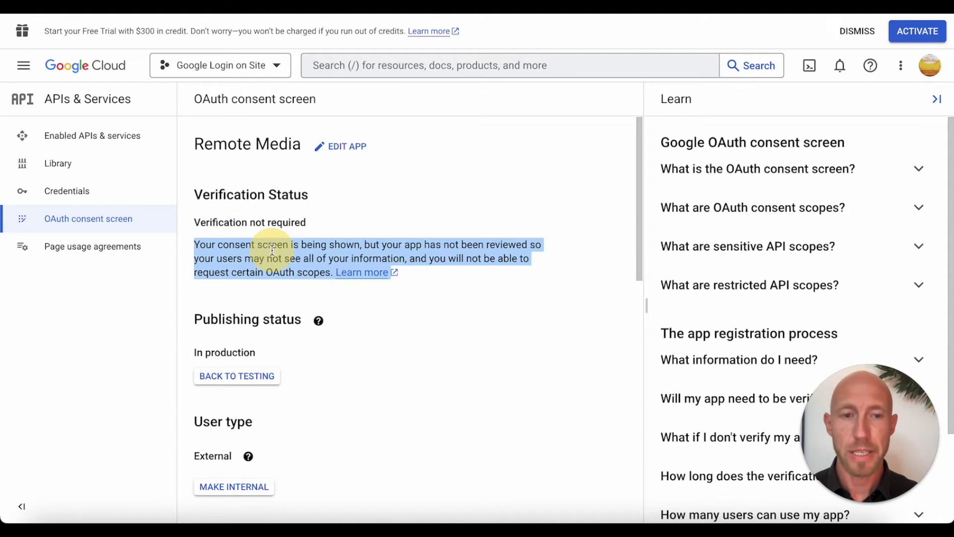
pyautogui.click(453, 277)
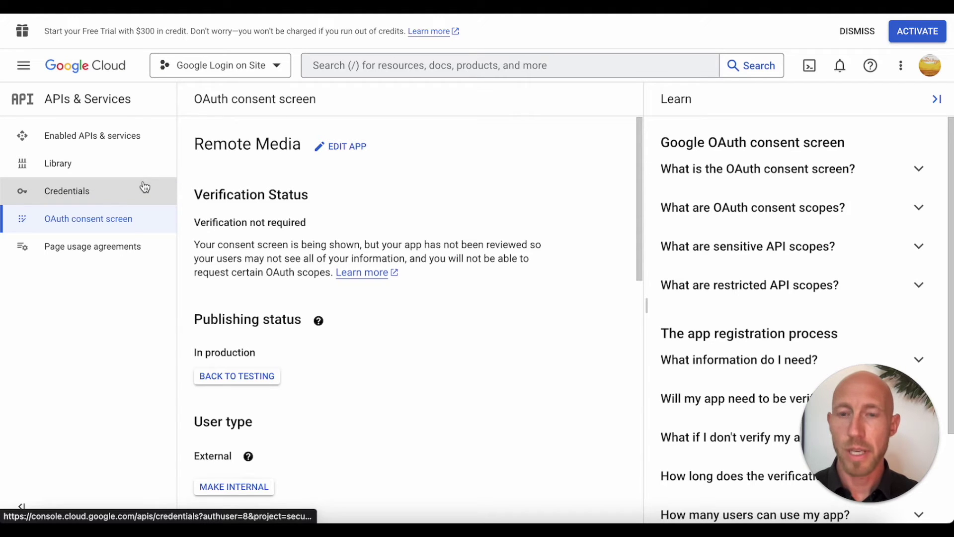
pyautogui.scroll(-1, 262, 251)
pyautogui.scroll(-3, 262, 250)
pyautogui.scroll(3, 262, 249)
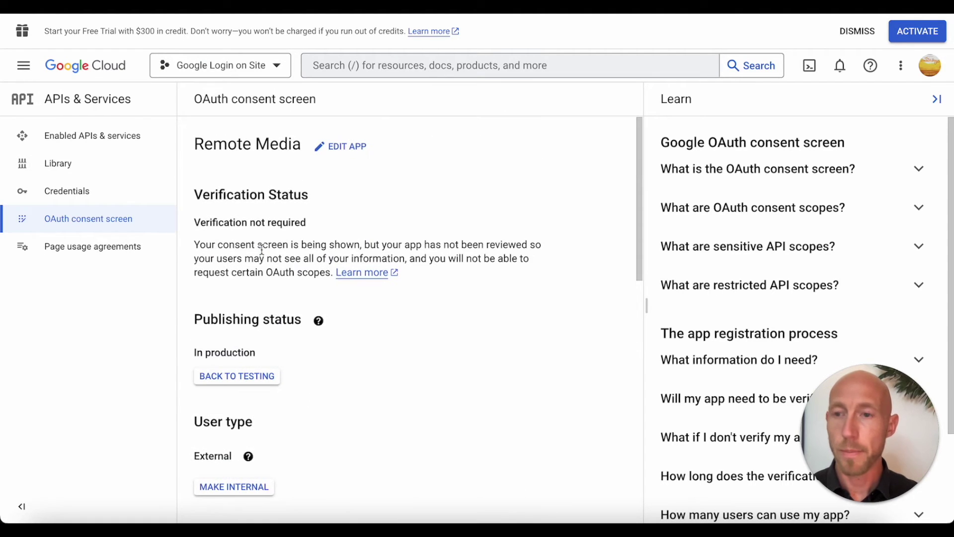
pyautogui.click(99, 202)
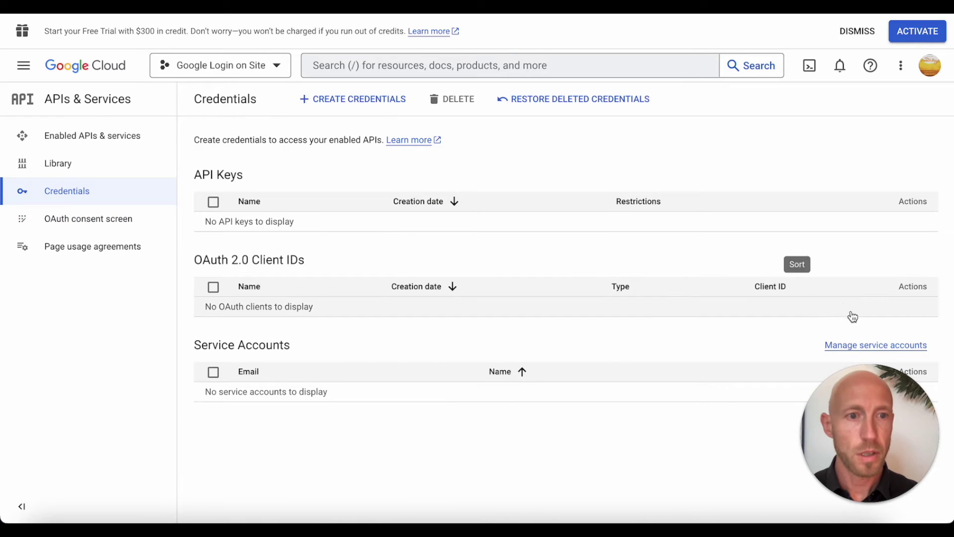
# Step: Start a Web application OAuth client ID named 'Account Signup.Login'
pyautogui.click(362, 102)
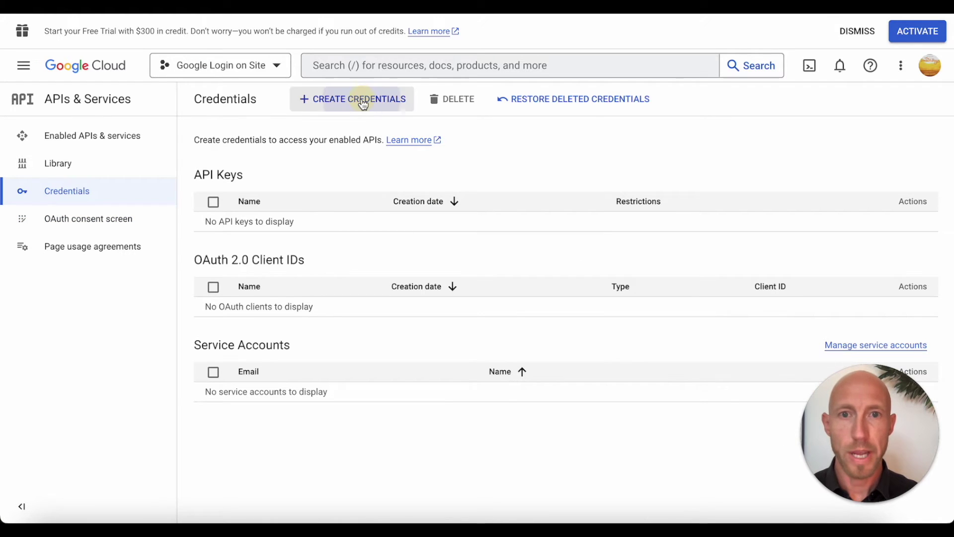
pyautogui.click(410, 172)
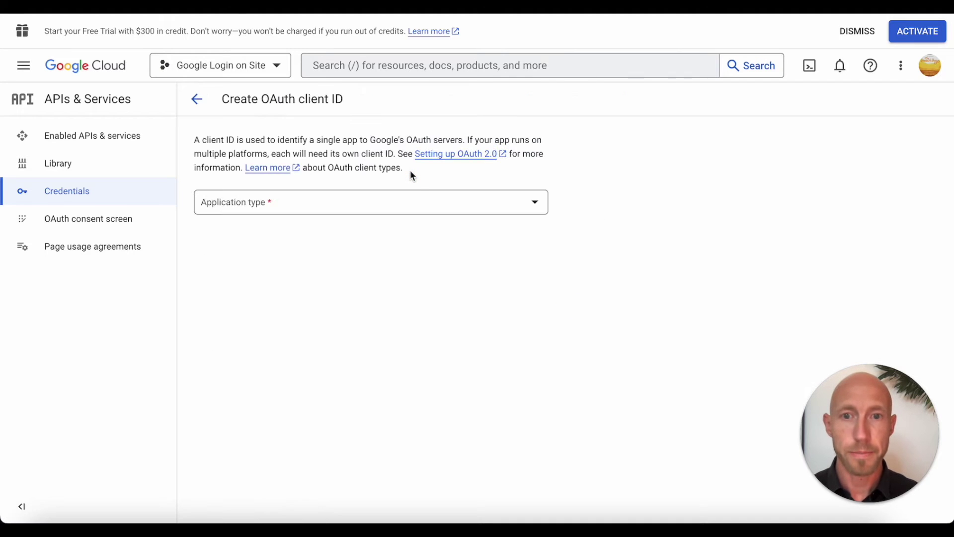
pyautogui.click(375, 207)
pyautogui.click(259, 217)
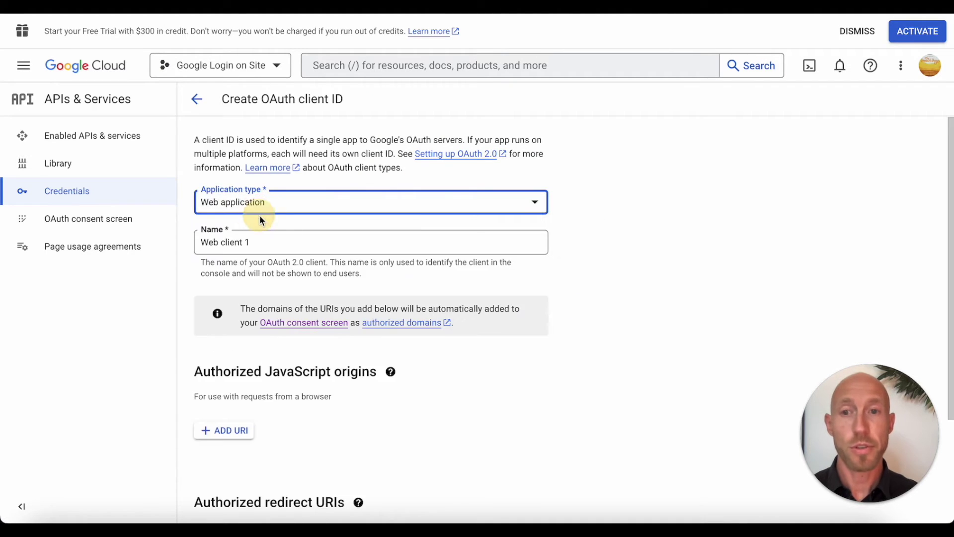
pyautogui.tripleClick(354, 241)
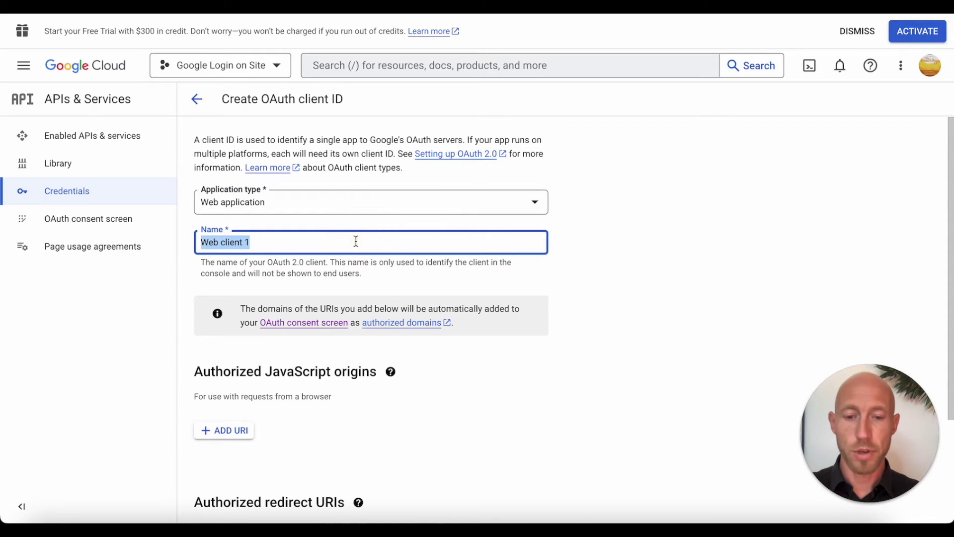
pyautogui.write('Account Signup.Login')
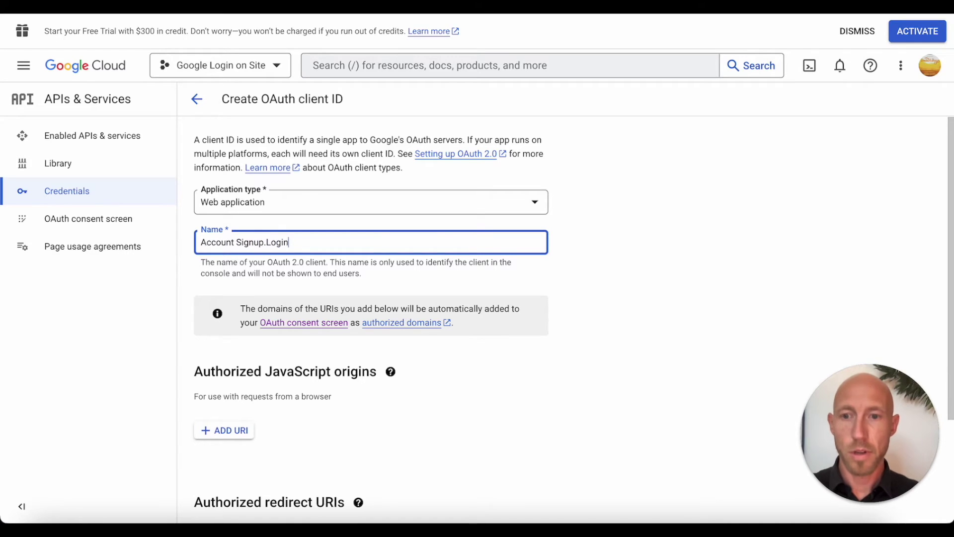
pyautogui.scroll(-3, 421, 324)
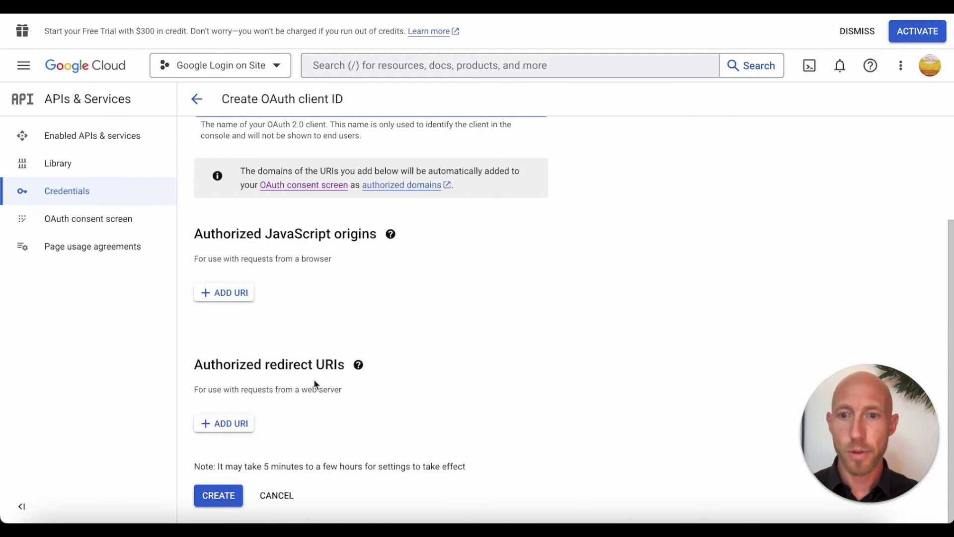
pyautogui.tripleClick(284, 366)
pyautogui.click(237, 423)
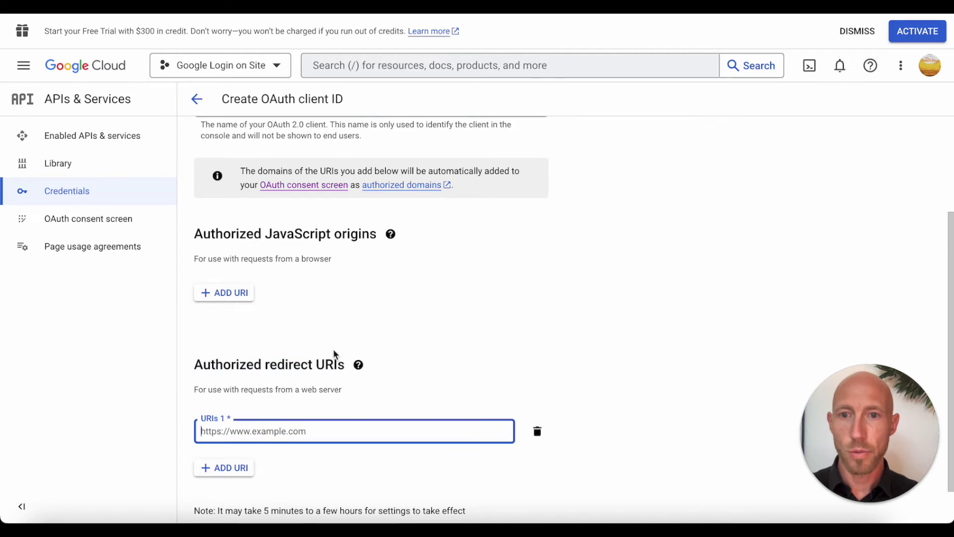
pyautogui.write('https://remotemediateam.com/api/1.1/oauth_redirect')
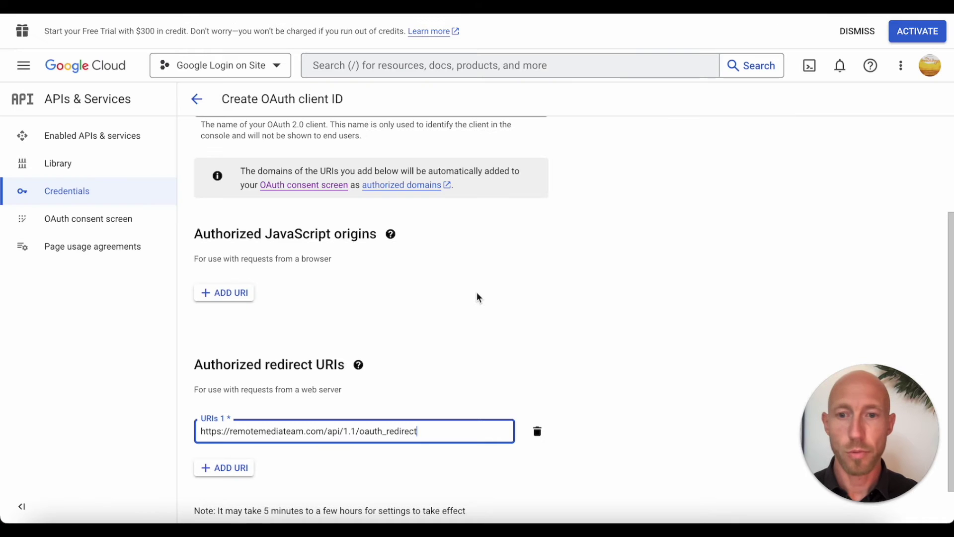
# Step: Create the OAuth client and paste its Client ID into App ID/API Key and dev key
pyautogui.scroll(-1, 476, 292)
pyautogui.click(231, 492)
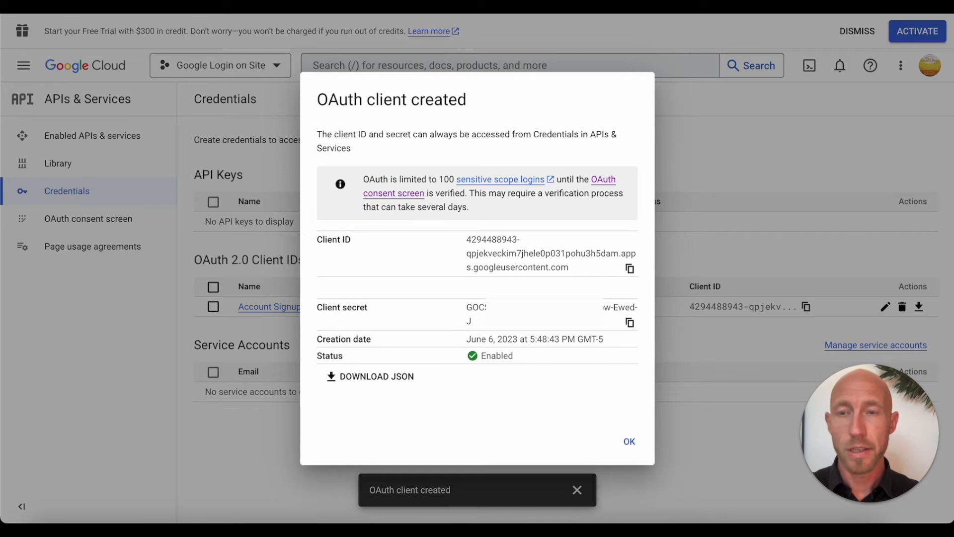
pyautogui.click(627, 269)
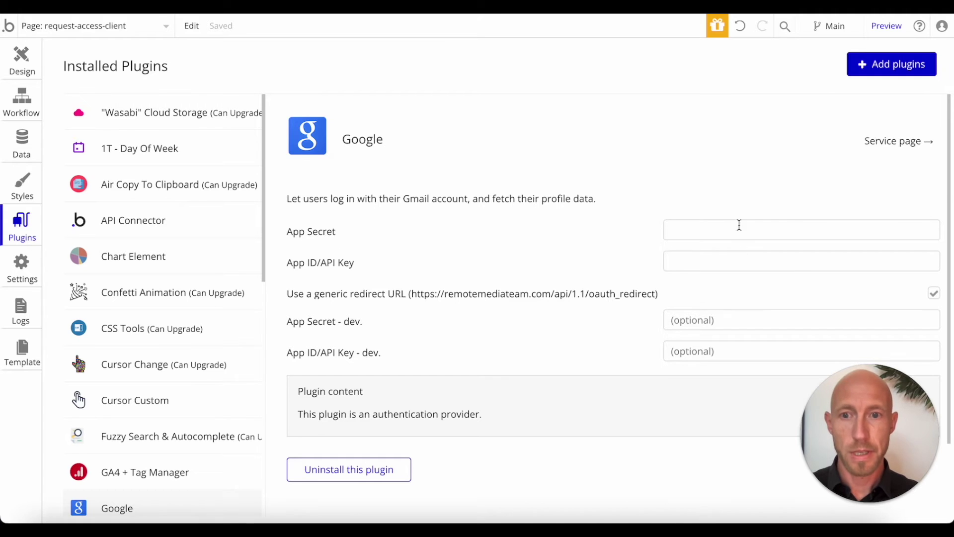
pyautogui.click(711, 232)
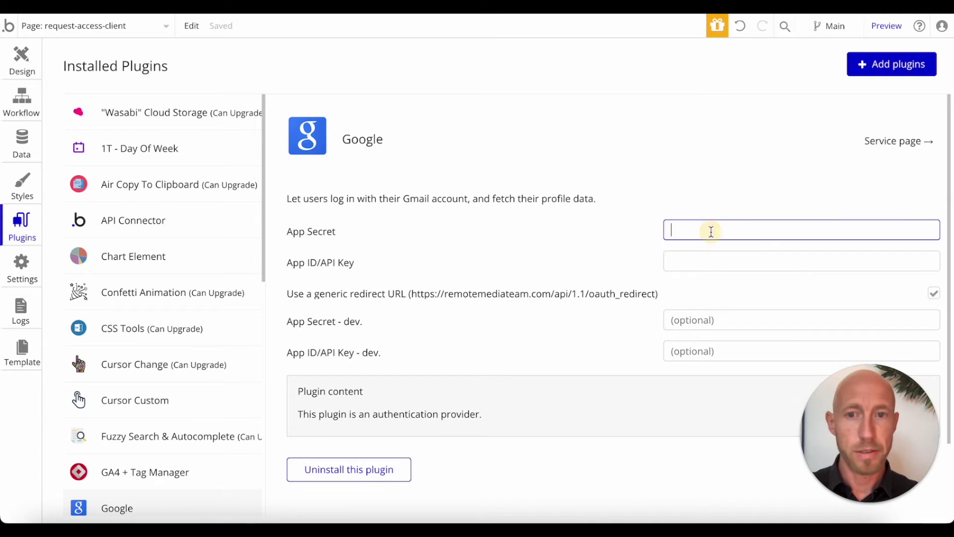
pyautogui.click(708, 259)
pyautogui.hotkey('ctrl', 'v')
pyautogui.click(688, 351)
pyautogui.hotkey('ctrl', 'v')
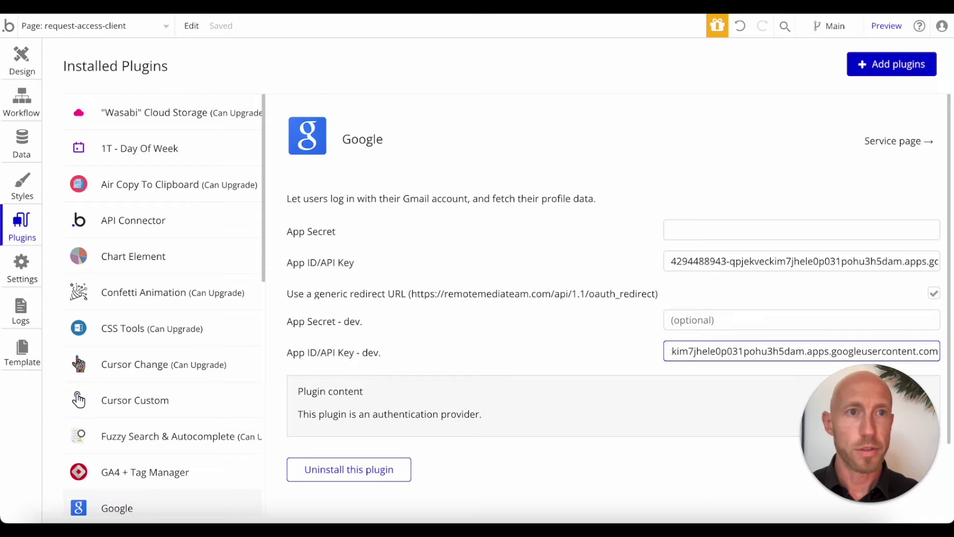
# Step: Copy the Client secret into the plugin's App Secret and dev App Secret fields
pyautogui.press('super+Tab')
pyautogui.click(630, 322)
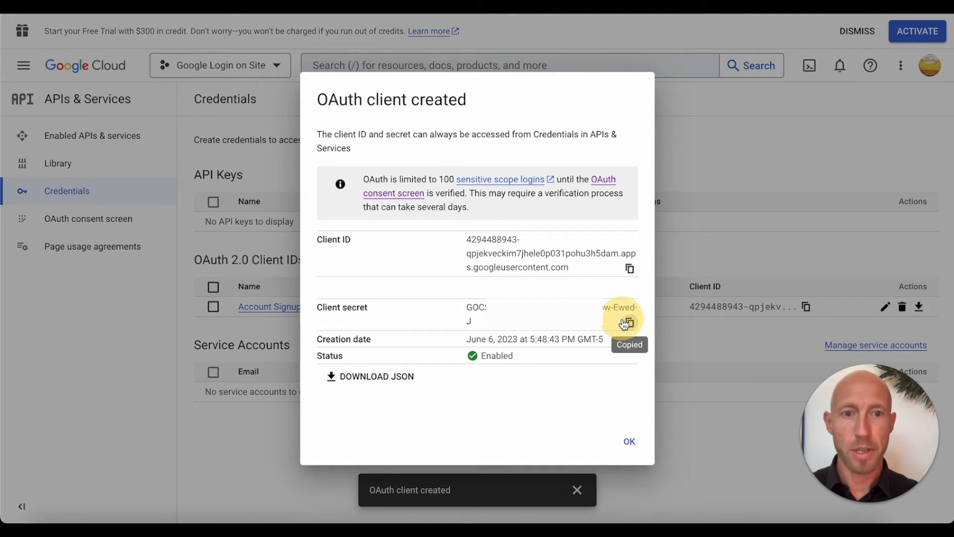
pyautogui.press('super+Tab')
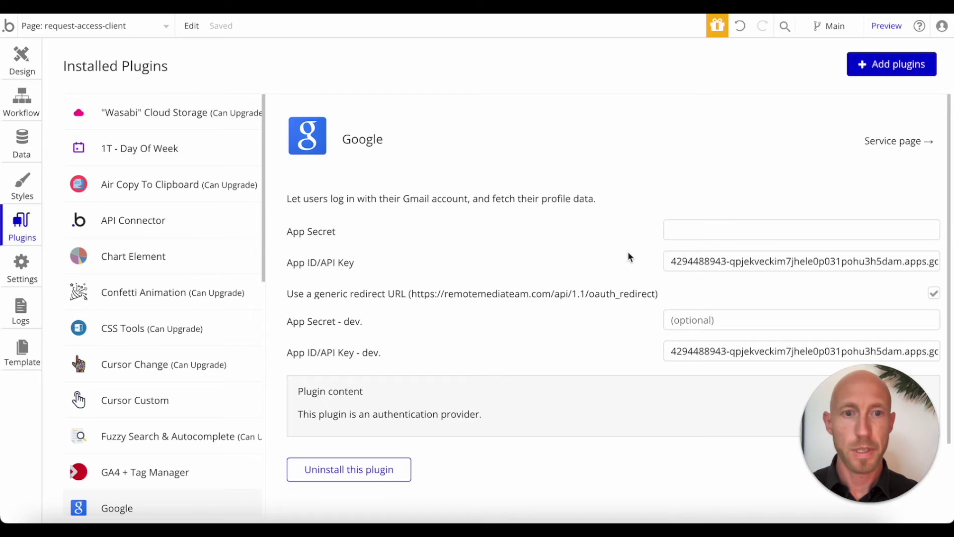
pyautogui.click(705, 229)
pyautogui.press('super+v')
pyautogui.click(703, 320)
pyautogui.press('super+v')
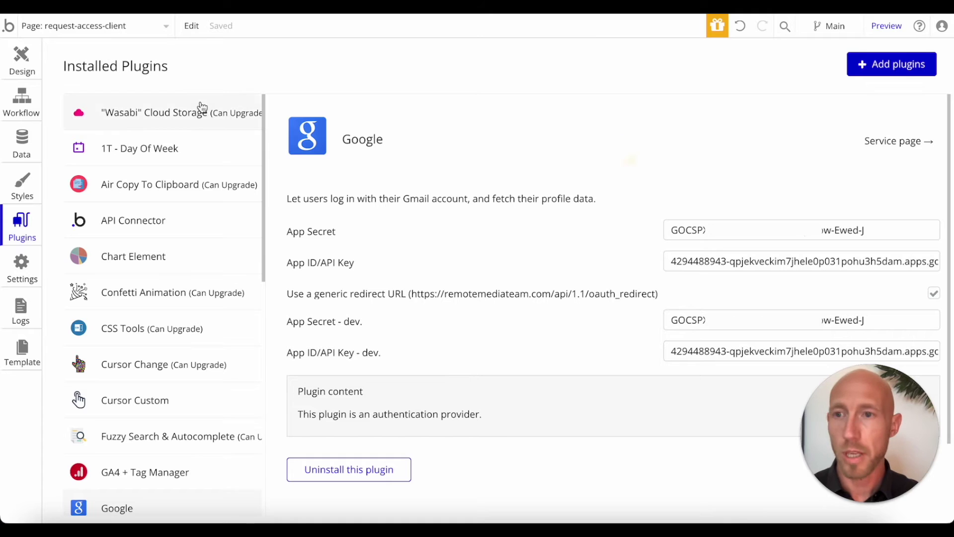
# Step: In the design editor, reveal the Log In form and switch the preview back to Request Access
pyautogui.click(26, 72)
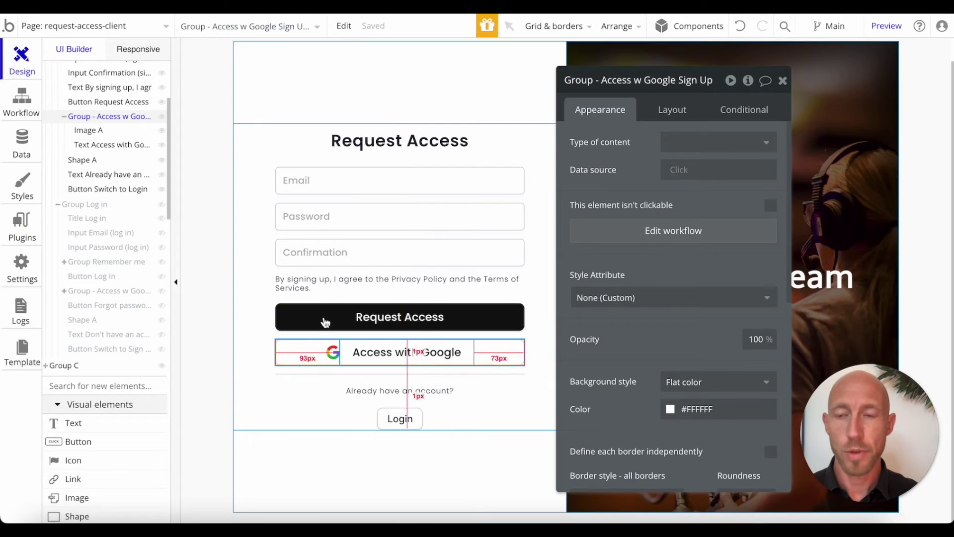
pyautogui.click(161, 204)
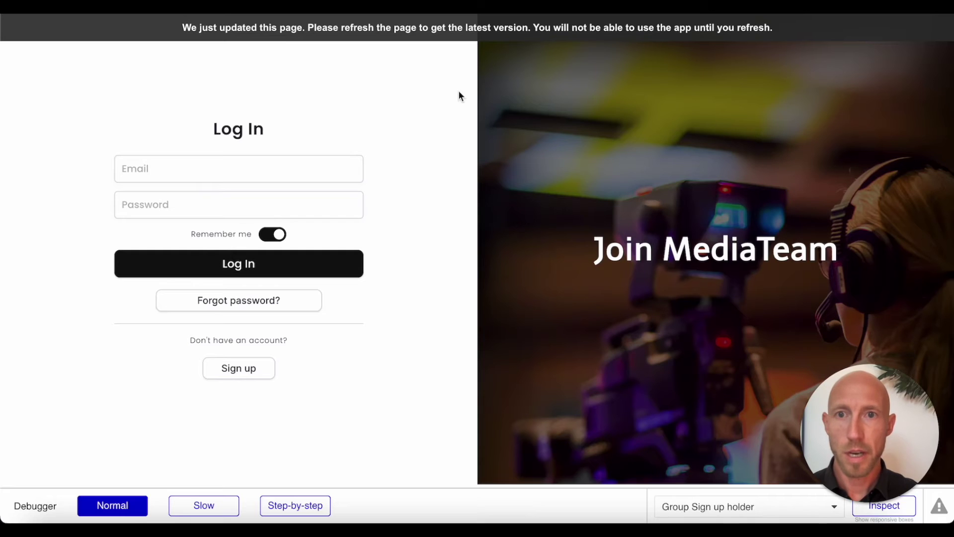
pyautogui.click(246, 370)
pyautogui.click(247, 393)
pyautogui.click(234, 368)
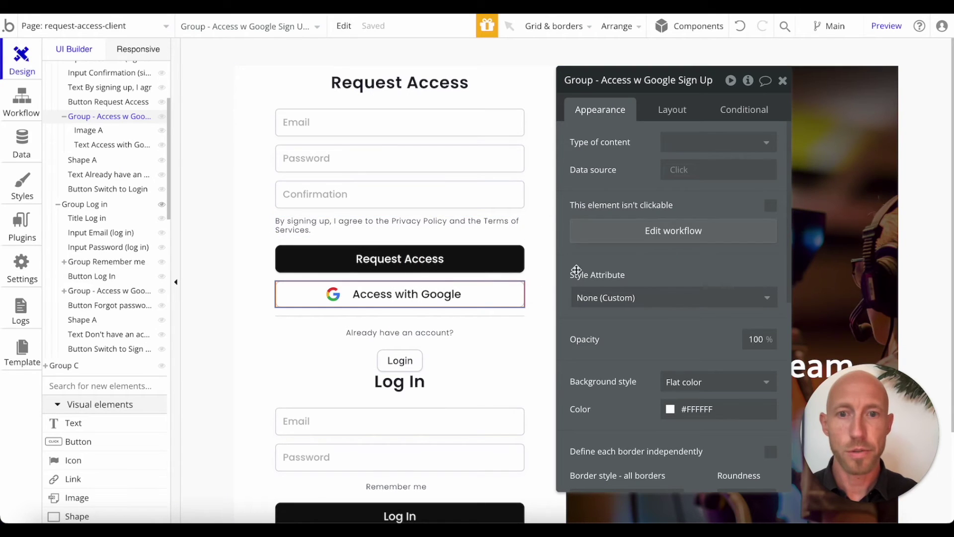
# Step: Add a Signup/login with a social network action using Google as the OAuth provider
pyautogui.click(641, 229)
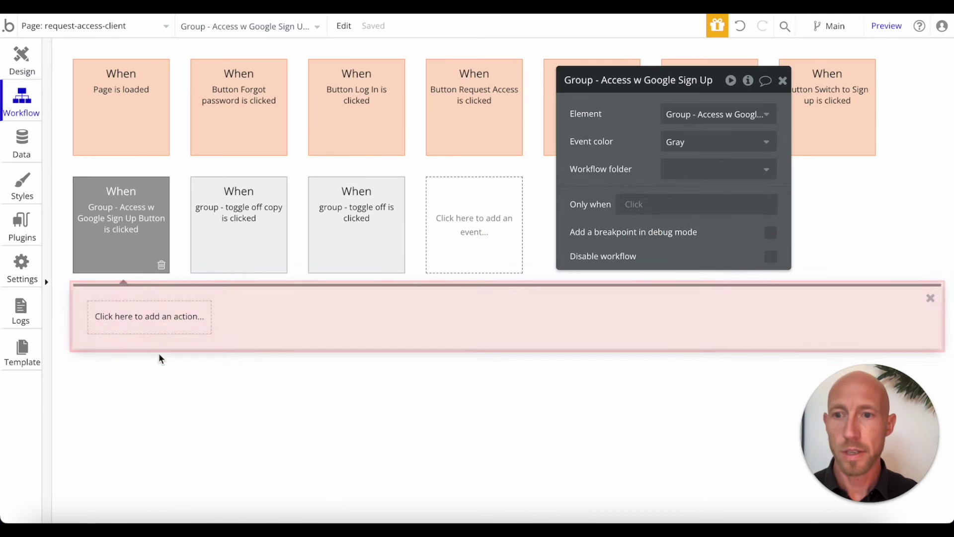
pyautogui.click(159, 318)
pyautogui.scroll(-3, 166, 321)
pyautogui.moveTo(163, 329)
pyautogui.moveTo(163, 312)
pyautogui.moveTo(162, 287)
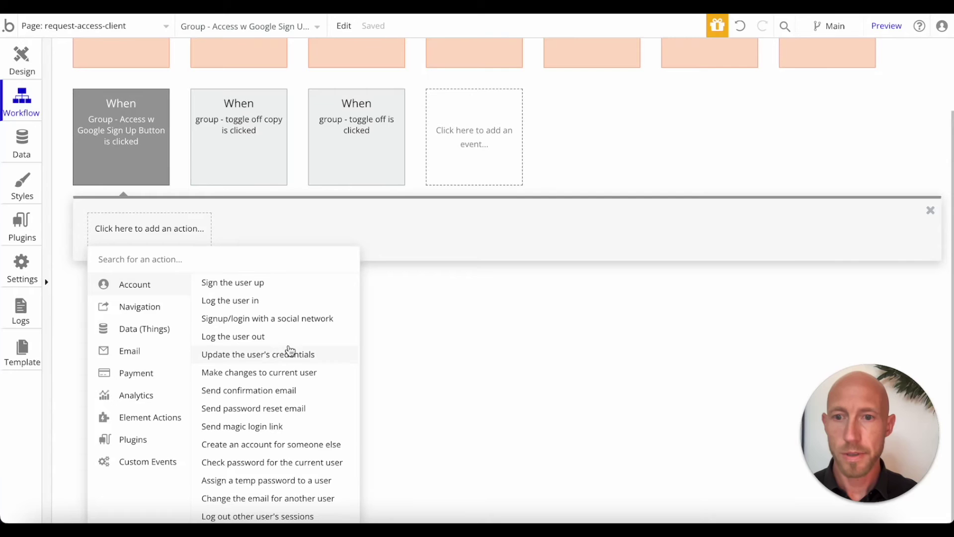
pyautogui.click(295, 325)
pyautogui.click(677, 118)
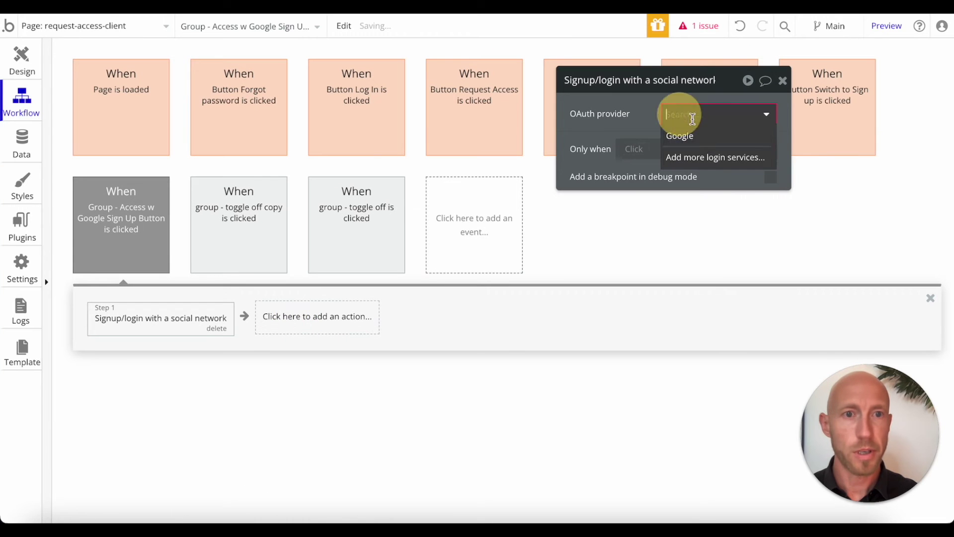
pyautogui.click(709, 141)
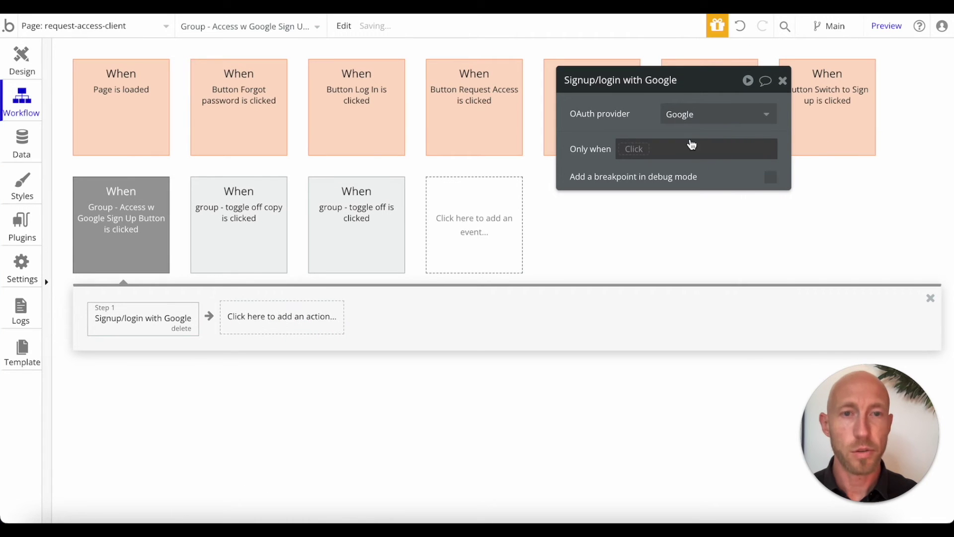
# Step: Copy the Google signup/login step
pyautogui.rightClick(129, 319)
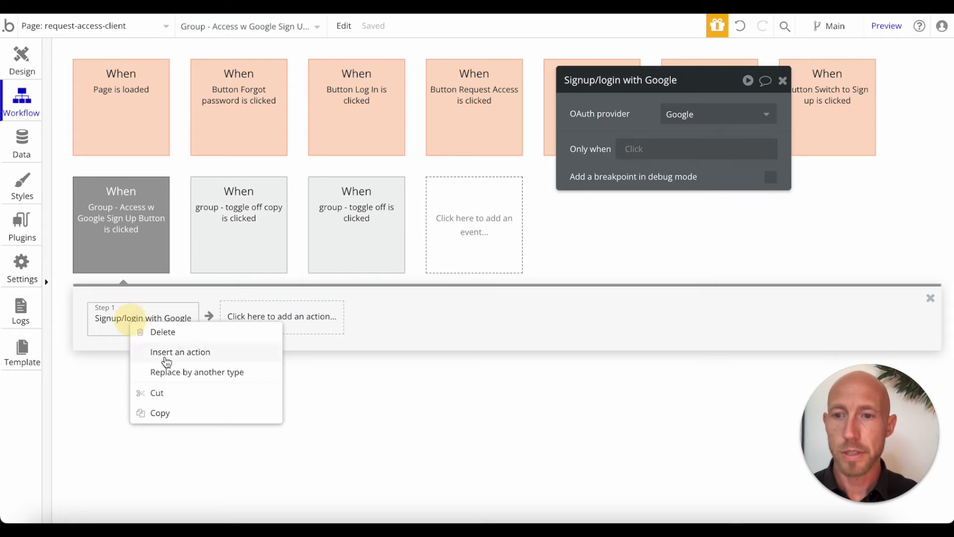
pyautogui.click(160, 413)
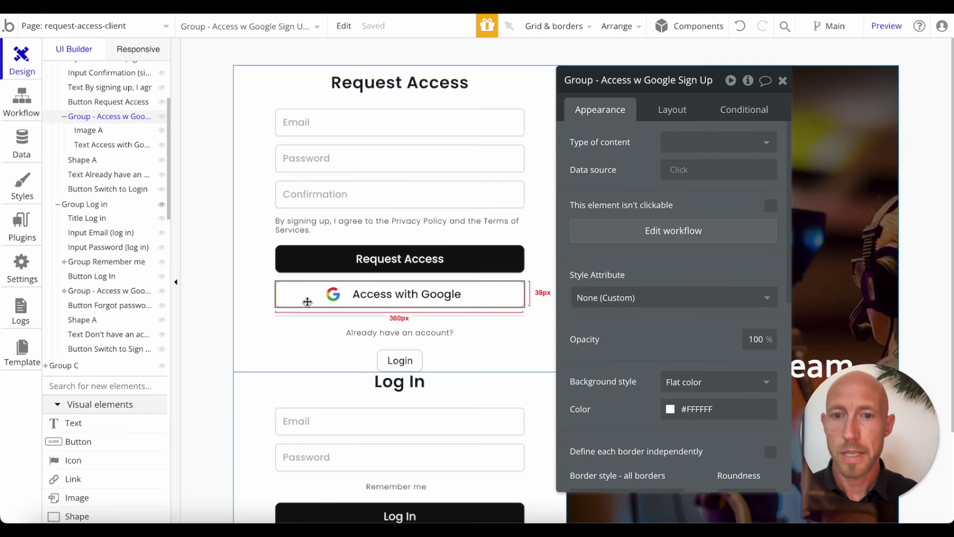
pyautogui.scroll(-3, 308, 300)
# Step: Create a workflow for the Login with Google button and paste the Google login step into it
pyautogui.click(476, 397)
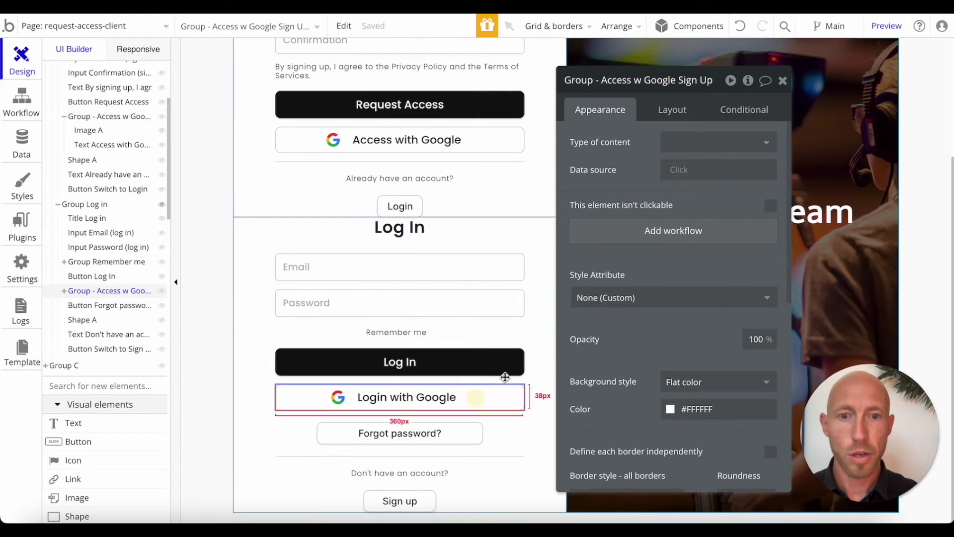
pyautogui.click(666, 229)
pyautogui.click(164, 314)
pyautogui.click(202, 320)
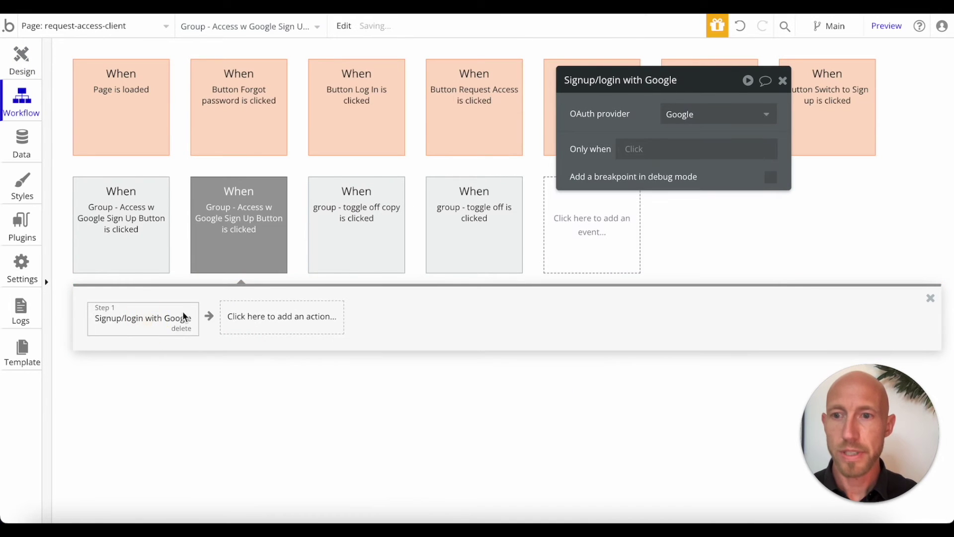
# Step: Copy the Make changes to current user step from the Request Access workflow
pyautogui.click(141, 228)
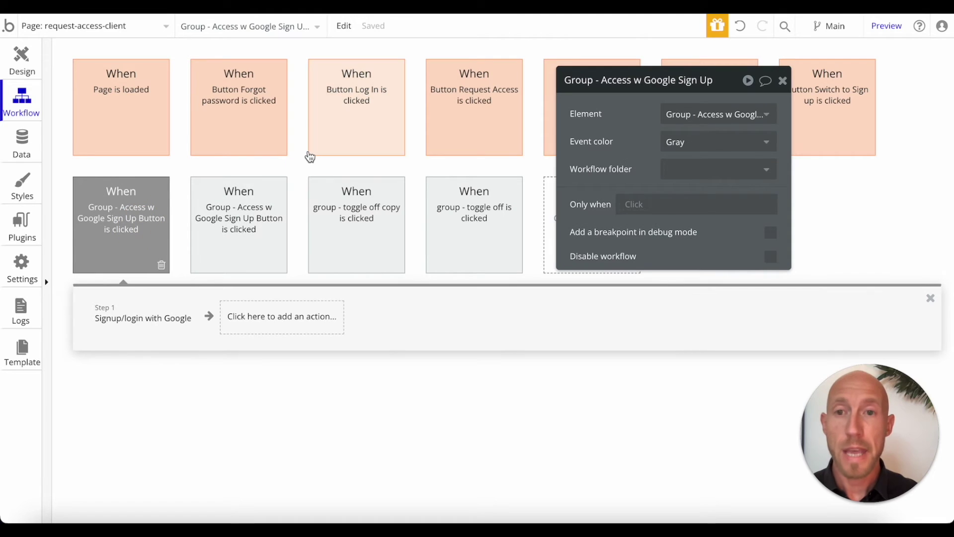
pyautogui.moveTo(616, 84); pyautogui.dragTo(736, 221)
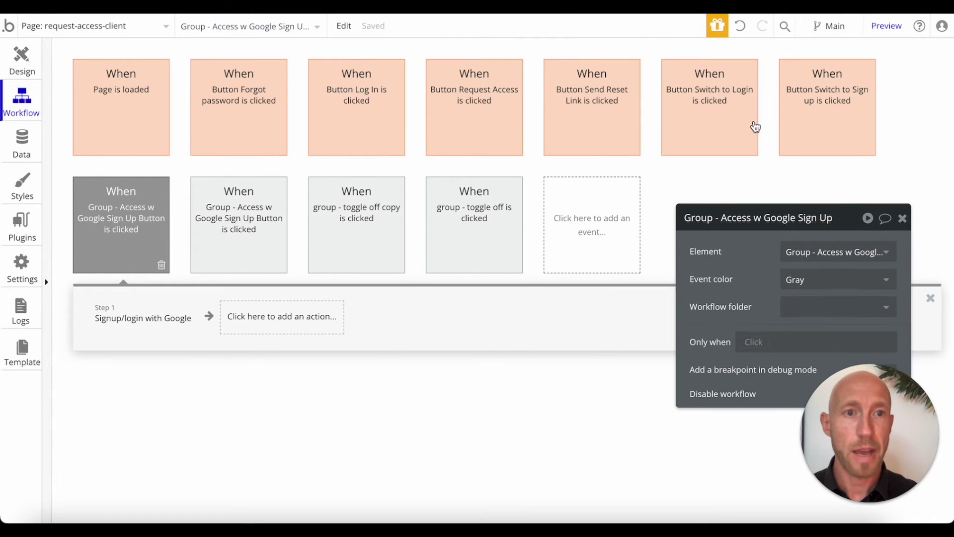
pyautogui.moveTo(208, 137)
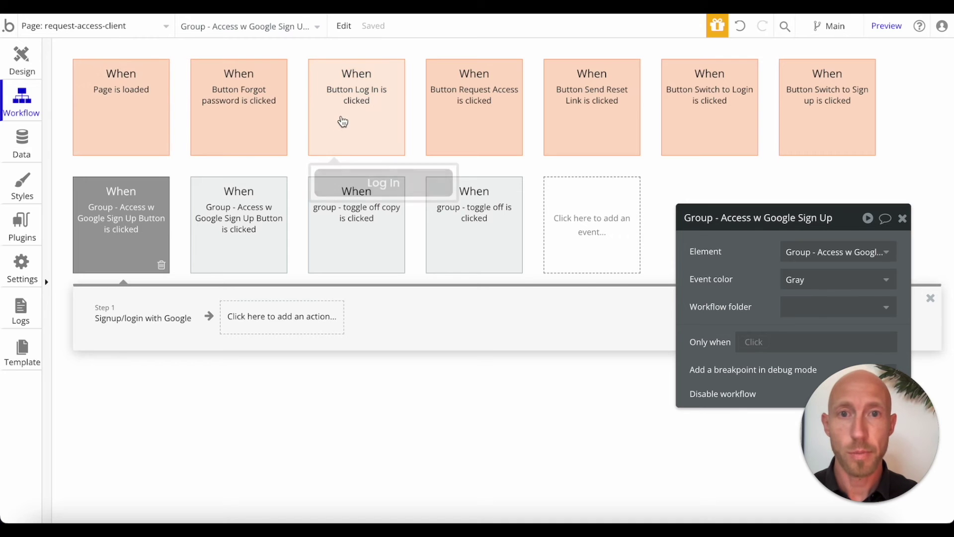
pyautogui.click(474, 110)
pyautogui.click(232, 199)
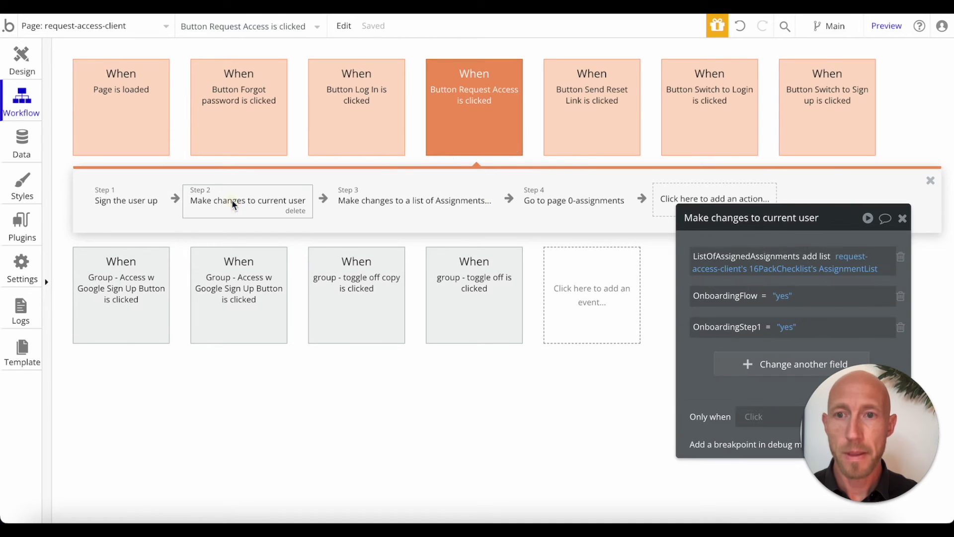
pyautogui.rightClick(232, 199)
pyautogui.click(268, 298)
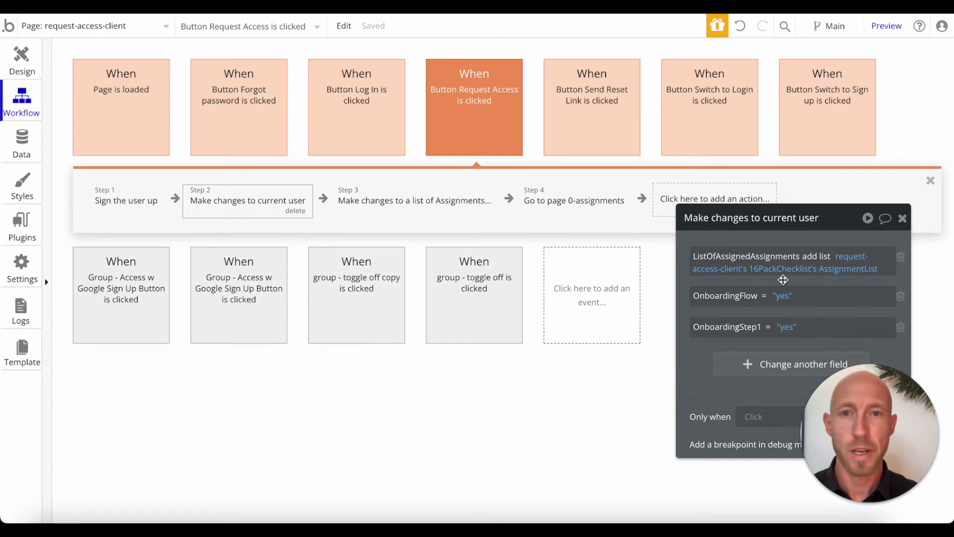
# Step: Paste Make changes to current user as step 2 of the Google sign-up workflow
pyautogui.click(99, 306)
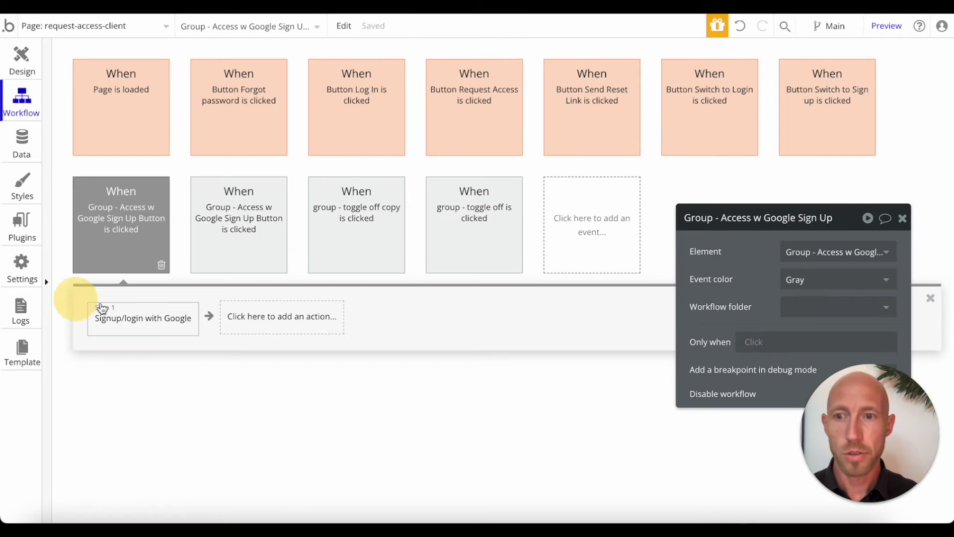
pyautogui.rightClick(274, 330)
pyautogui.click(305, 334)
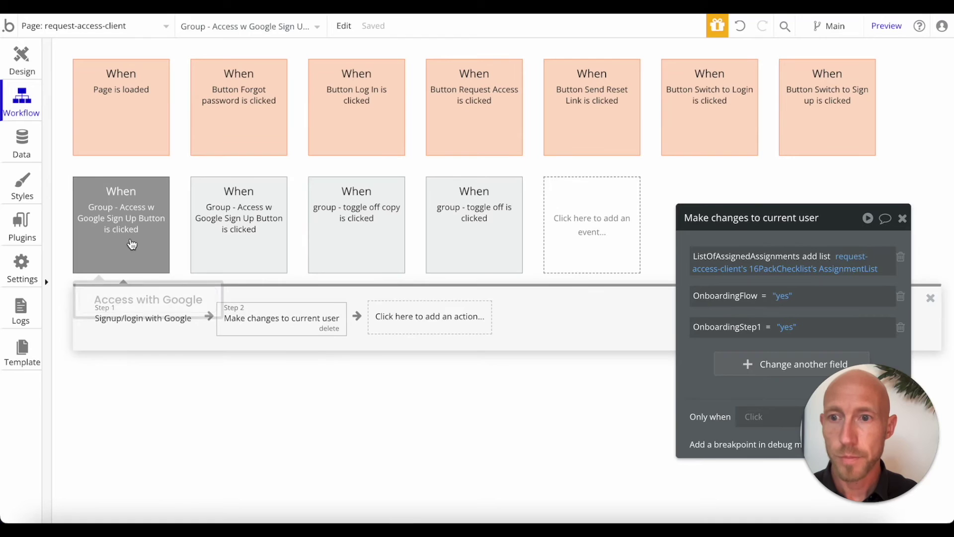
# Step: Rename the log-in Google group, replacing 'Access' with 'Login' in its title
pyautogui.click(240, 228)
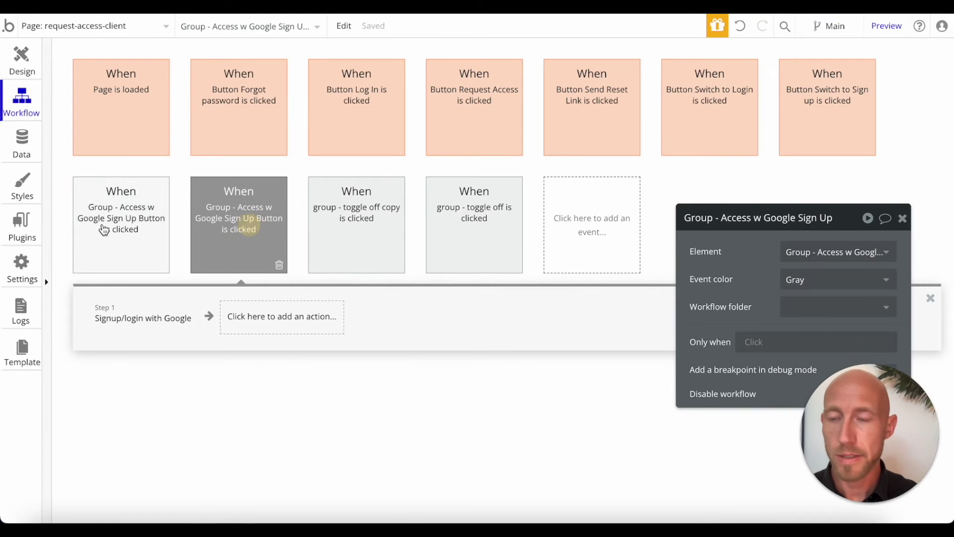
pyautogui.click(28, 52)
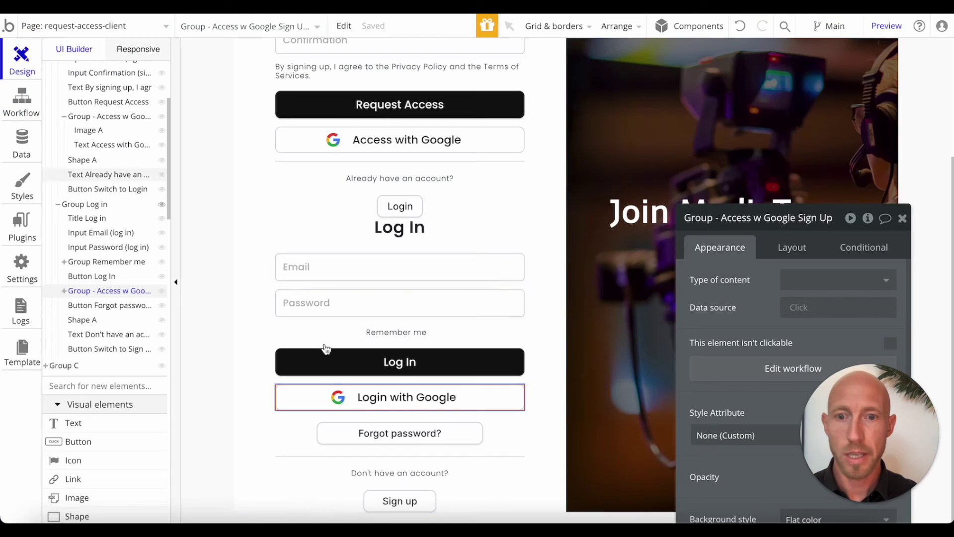
pyautogui.click(495, 396)
pyautogui.click(744, 217)
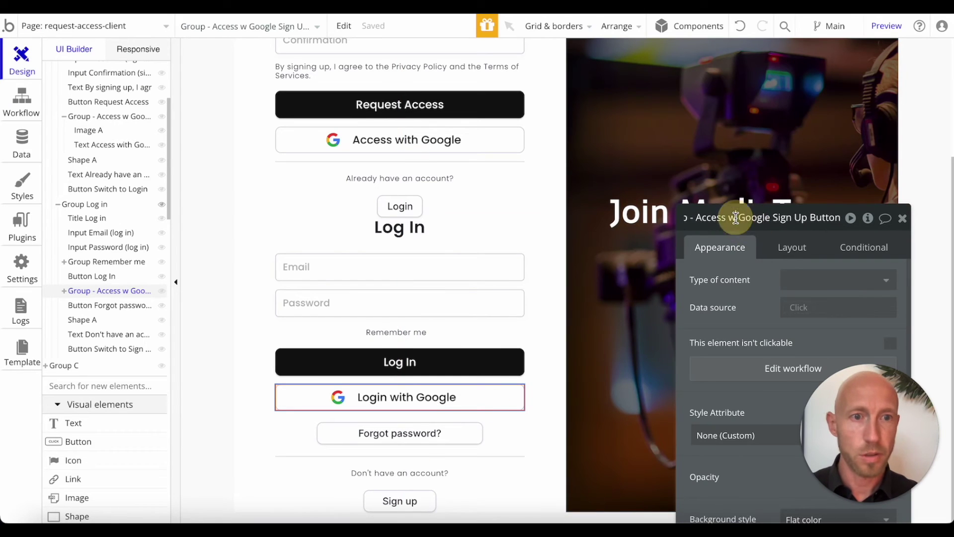
pyautogui.doubleClick(717, 219)
pyautogui.write('Login')
pyautogui.press('Return')
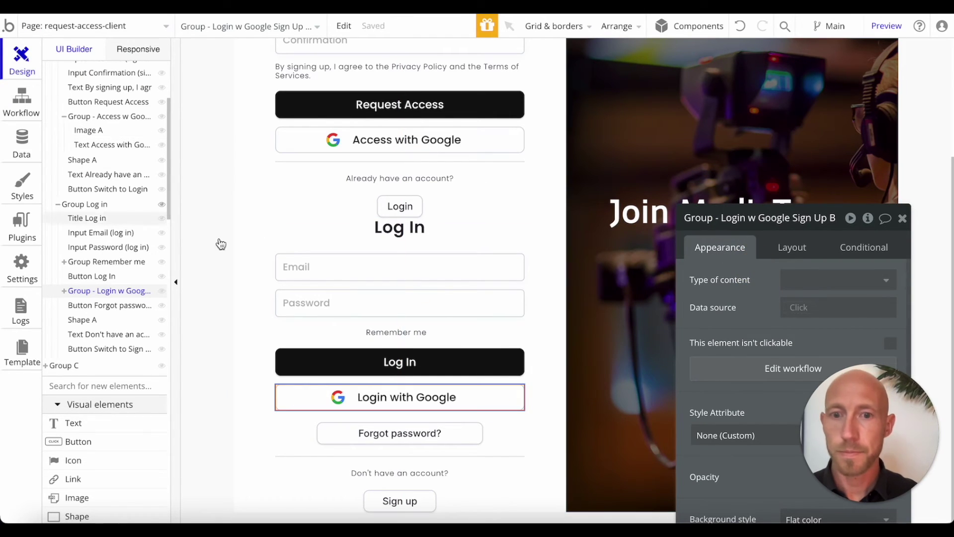
pyautogui.click(21, 104)
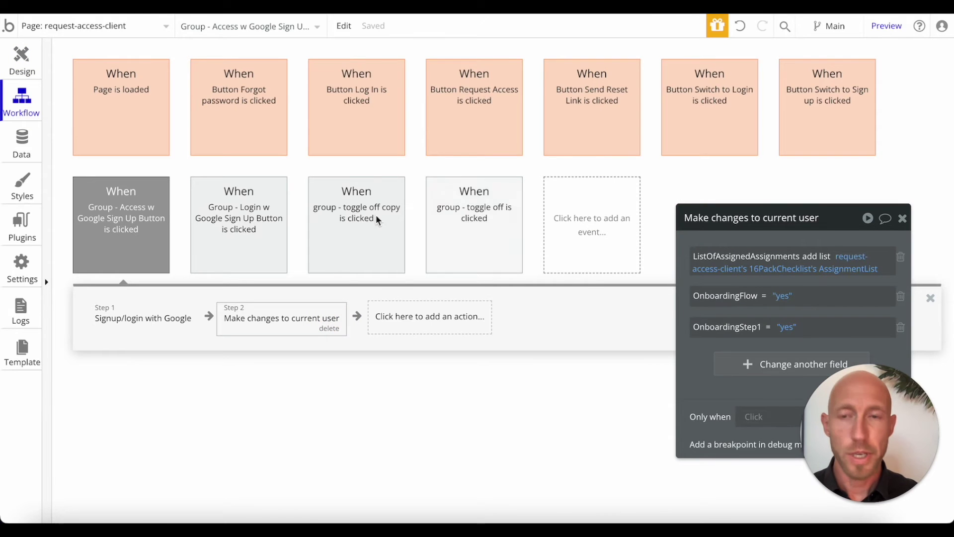
# Step: Paste a Go to page 0-assignments action into the Access w Google workflow
pyautogui.click(578, 115)
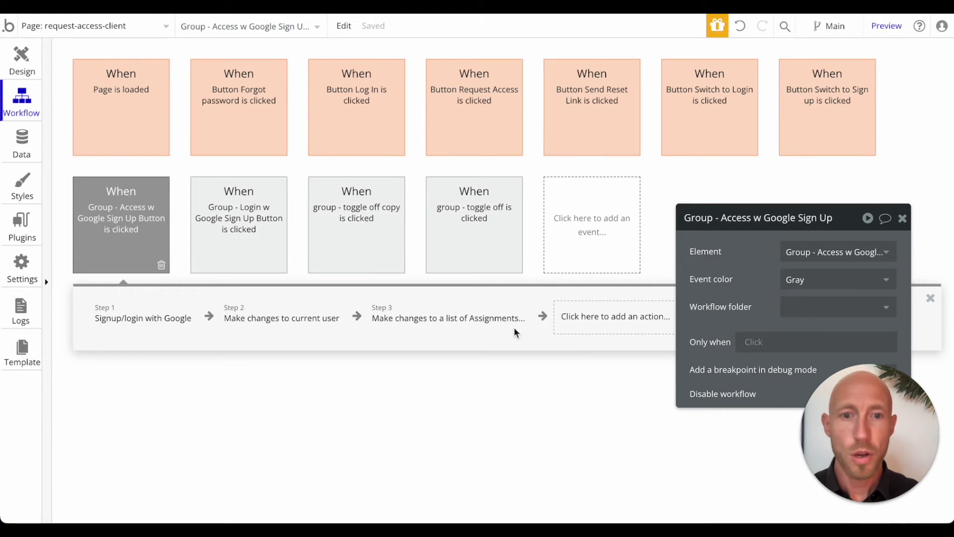
pyautogui.rightClick(596, 319)
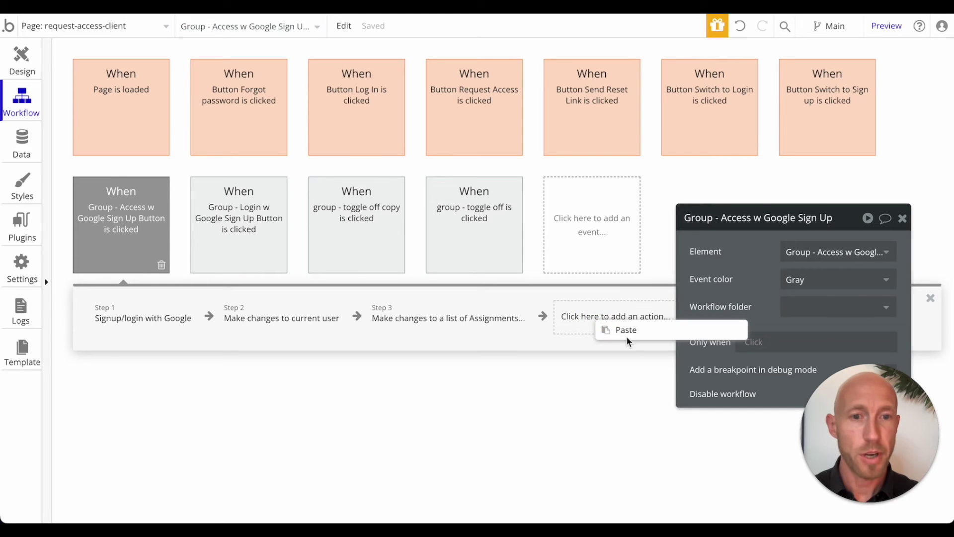
pyautogui.click(642, 331)
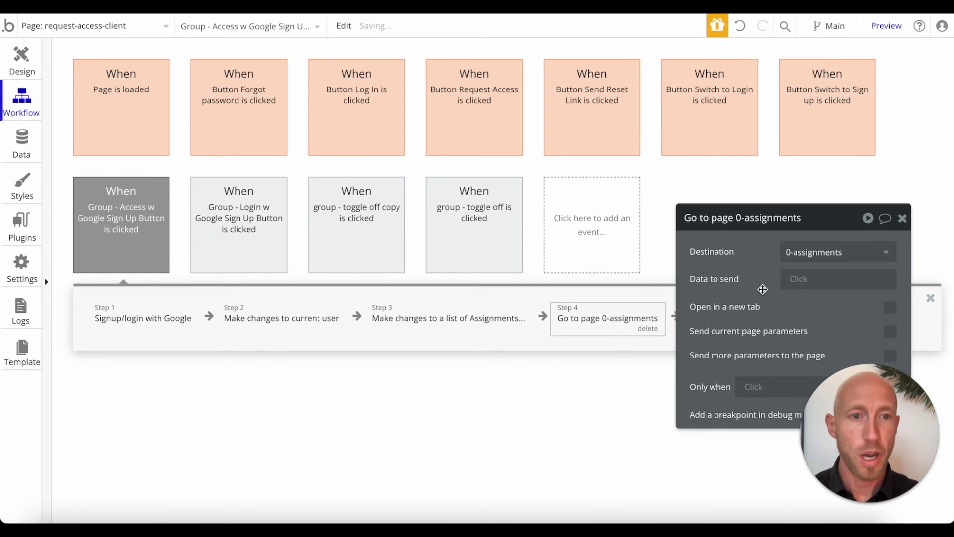
pyautogui.click(903, 218)
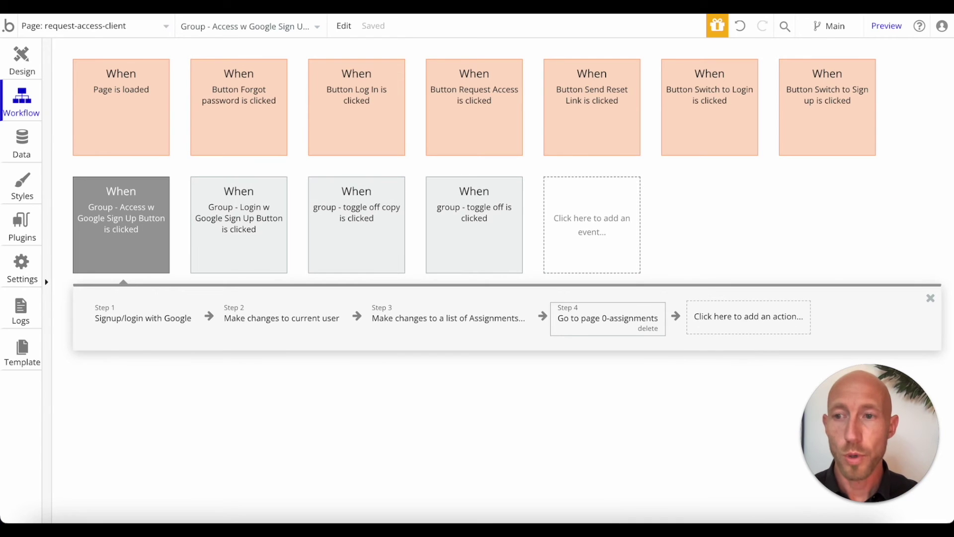
# Step: In Make changes to current user, set FirstName to Current User's Google's first name
pyautogui.click(255, 319)
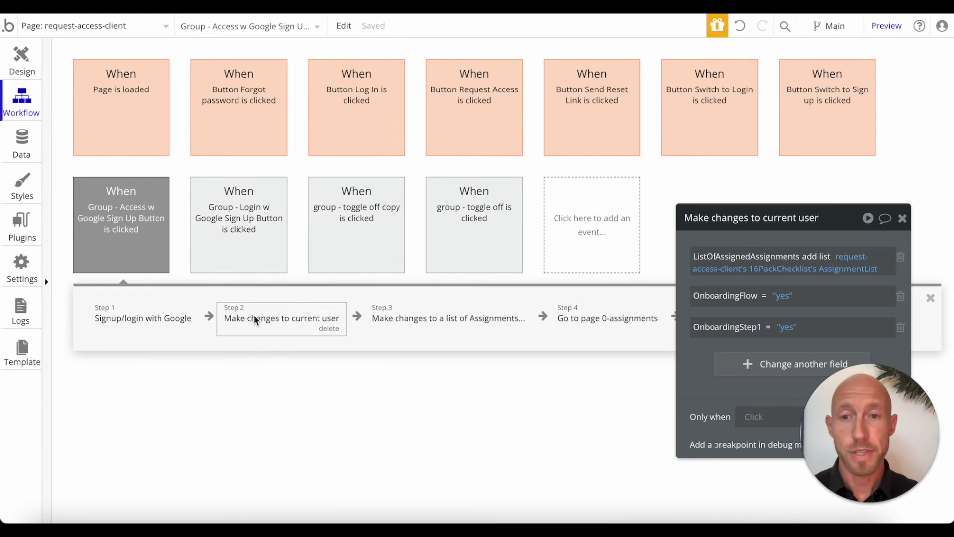
pyautogui.click(783, 367)
pyautogui.moveTo(829, 213); pyautogui.dragTo(702, 157)
pyautogui.click(578, 301)
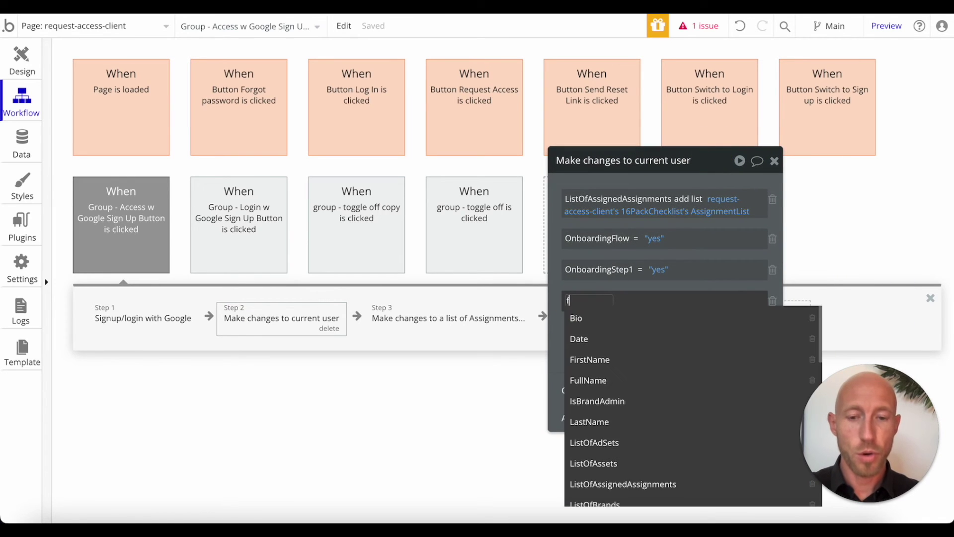
pyautogui.write('first')
pyautogui.click(603, 315)
pyautogui.click(635, 302)
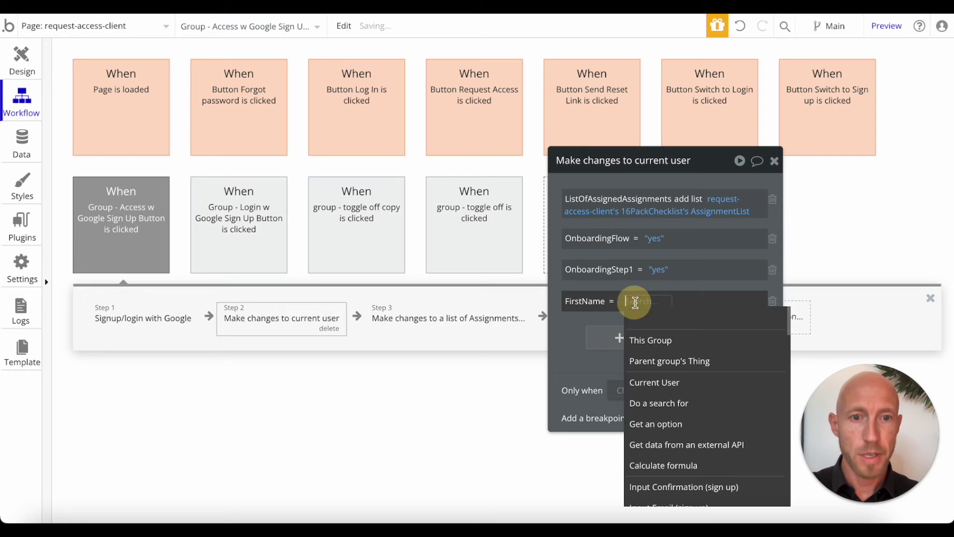
pyautogui.click(670, 386)
pyautogui.write('google')
pyautogui.click(700, 320)
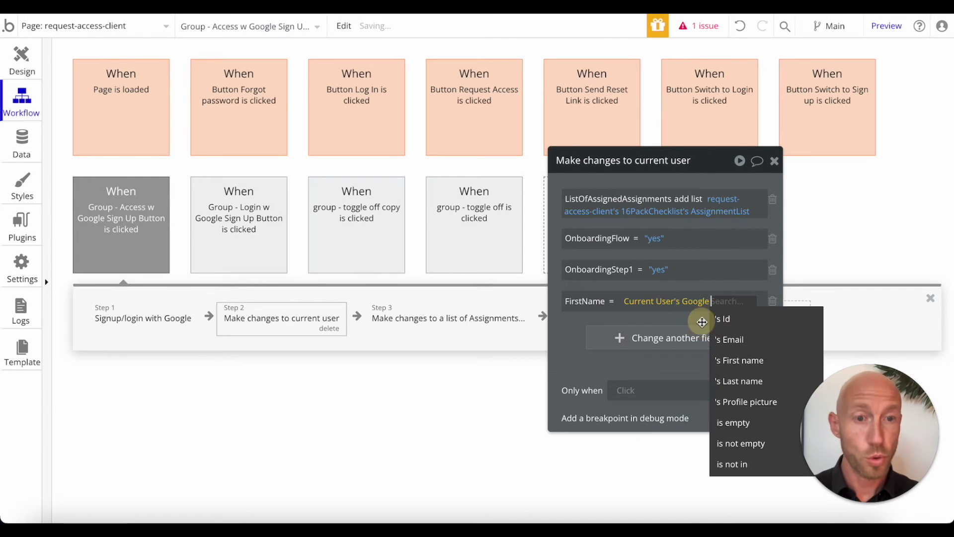
pyautogui.click(743, 360)
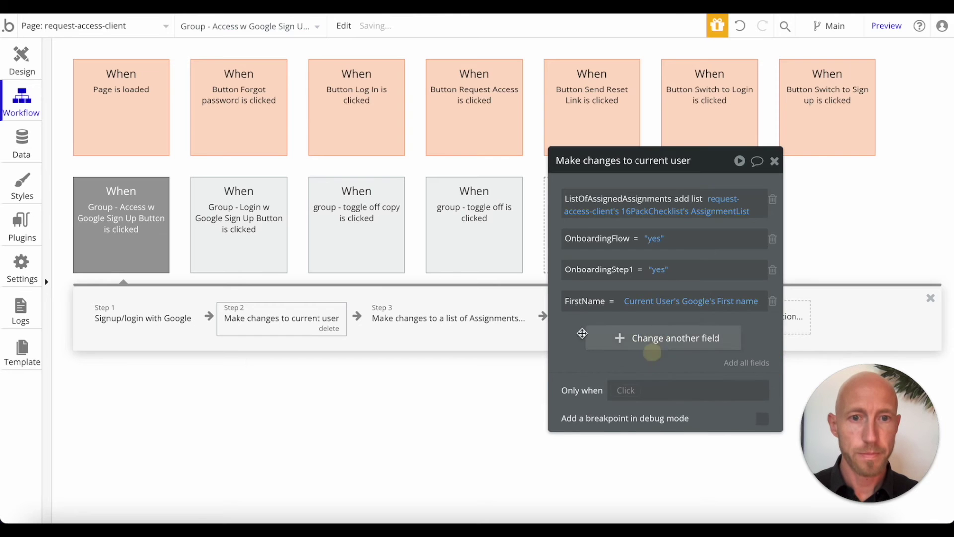
# Step: Set LastName to Current User's Google's last name
pyautogui.click(652, 352)
pyautogui.click(572, 331)
pyautogui.write('LastName')
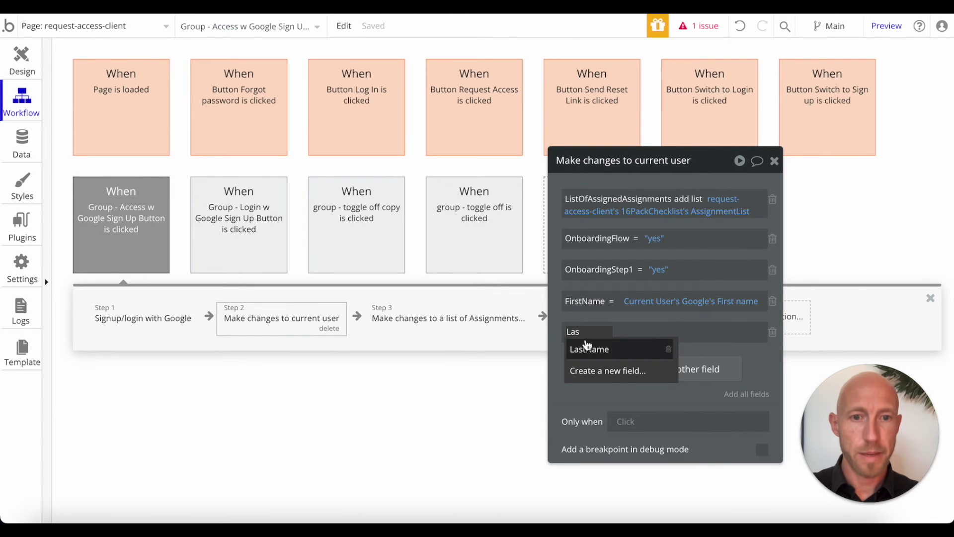
pyautogui.click(588, 348)
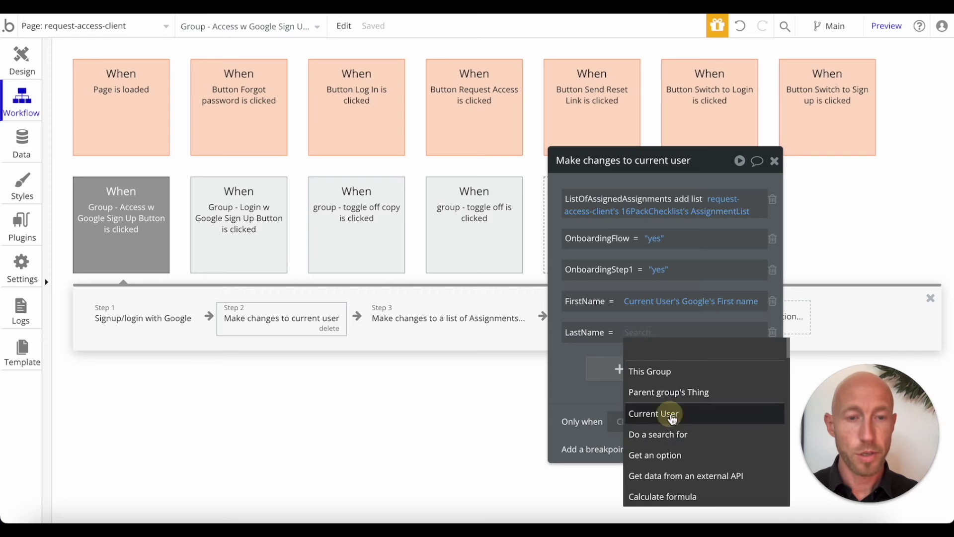
pyautogui.click(672, 419)
pyautogui.write('goo')
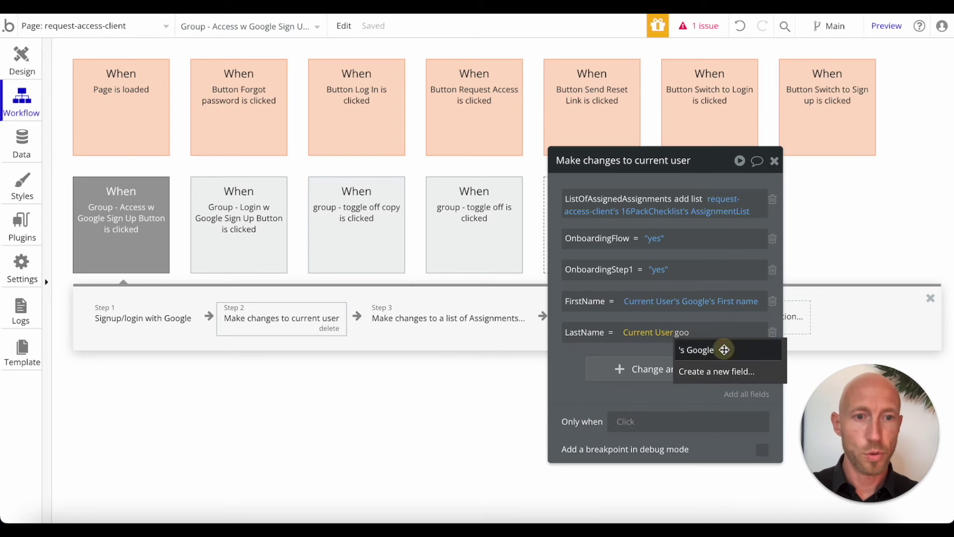
pyautogui.click(724, 350)
pyautogui.click(743, 411)
# Step: Add FullName as another user field to change
pyautogui.click(668, 372)
pyautogui.click(594, 364)
pyautogui.write('Fil')
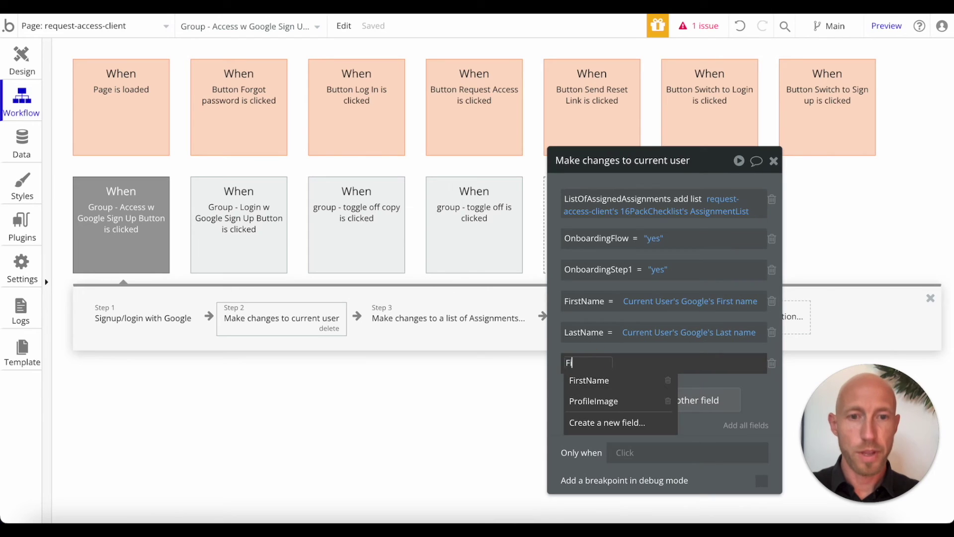
pyautogui.press('BackSpace')
pyautogui.press('BackSpace')
pyautogui.write('ull')
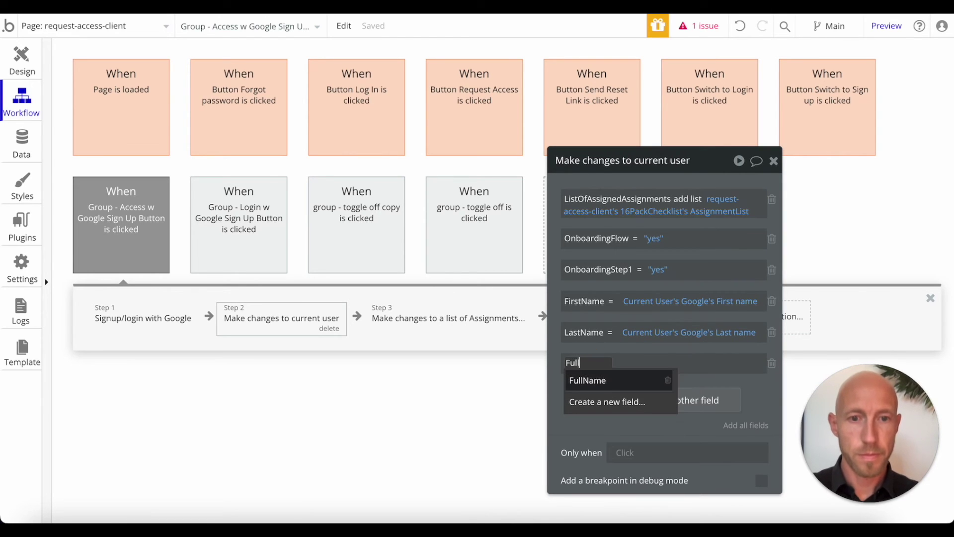
pyautogui.click(609, 391)
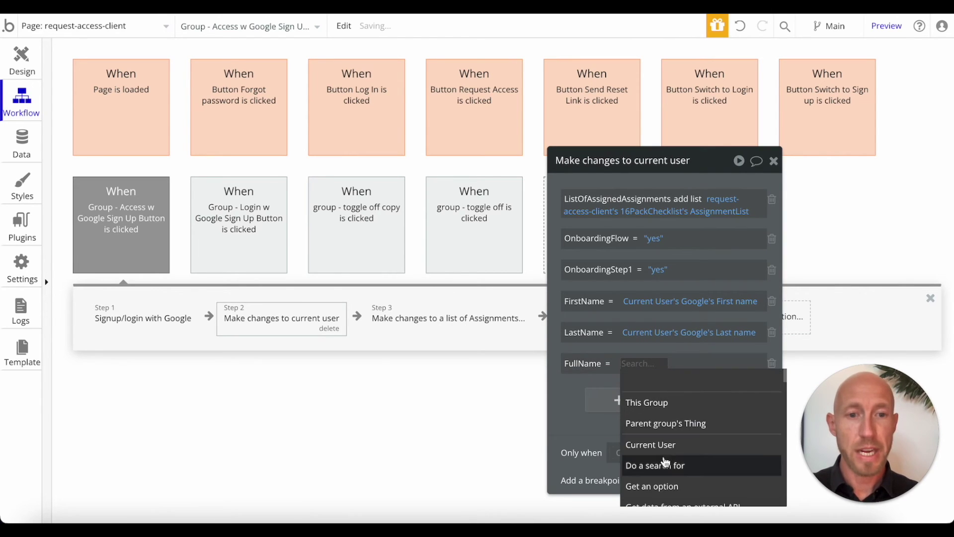
# Step: Clear the mistaken search from FullName and paste the Google first name expression into it
pyautogui.click(666, 462)
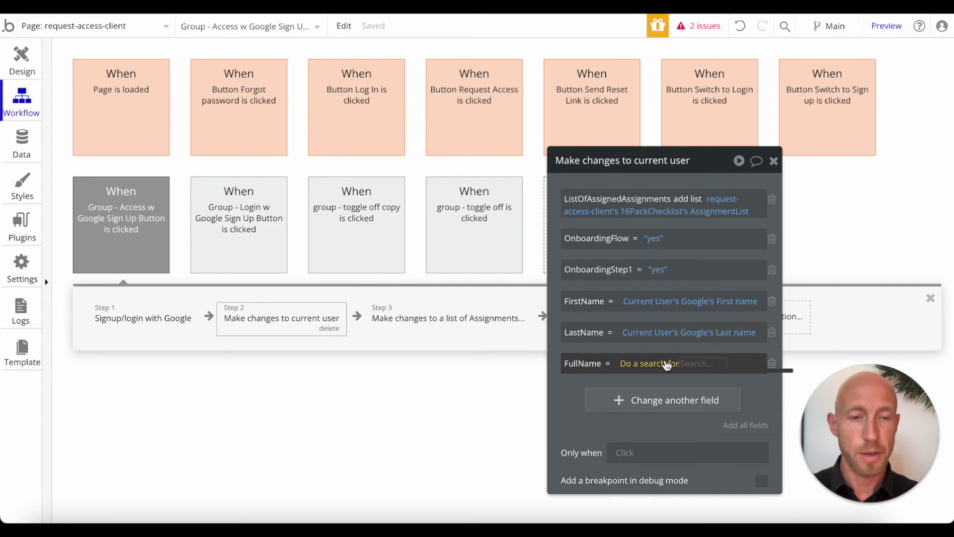
pyautogui.rightClick(722, 354)
pyautogui.click(725, 360)
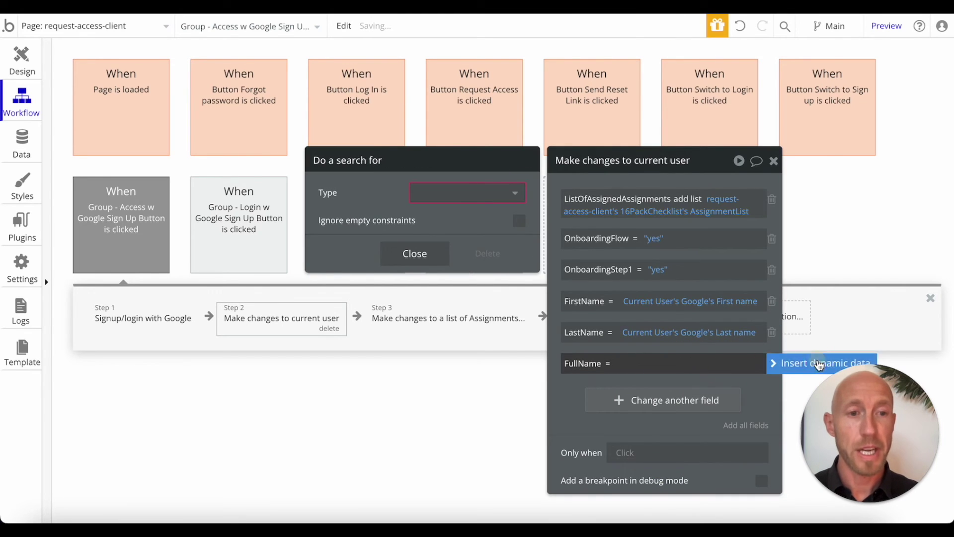
pyautogui.click(631, 365)
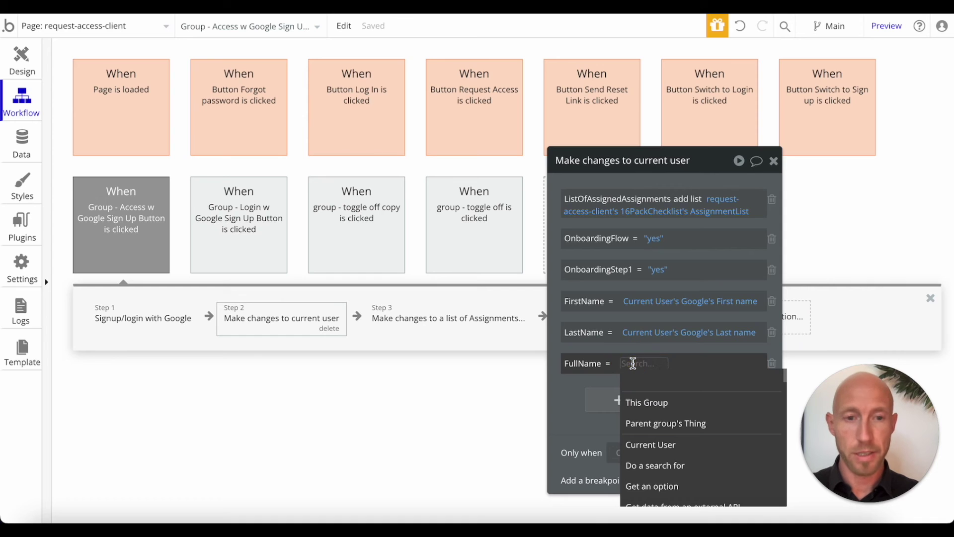
pyautogui.rightClick(674, 308)
pyautogui.rightClick(679, 307)
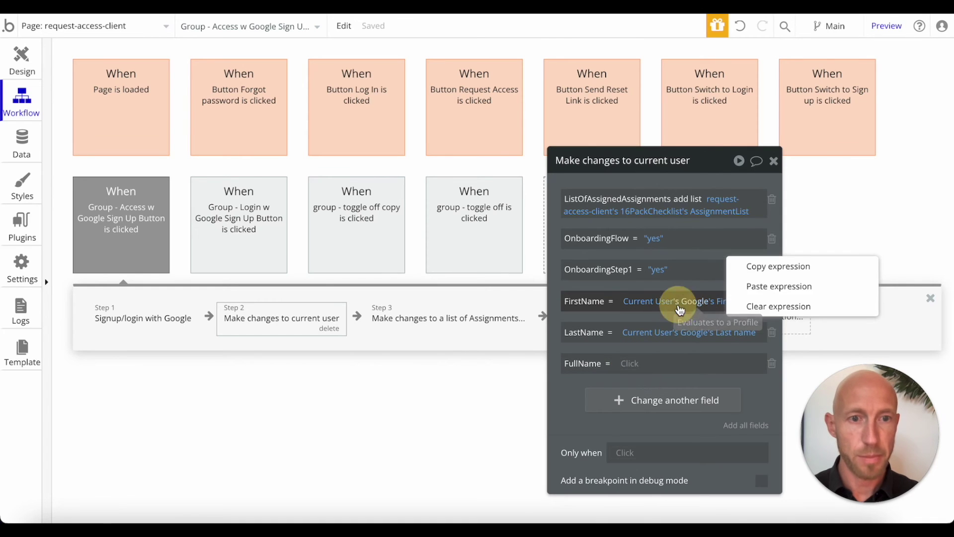
pyautogui.click(758, 272)
pyautogui.rightClick(641, 363)
pyautogui.click(728, 343)
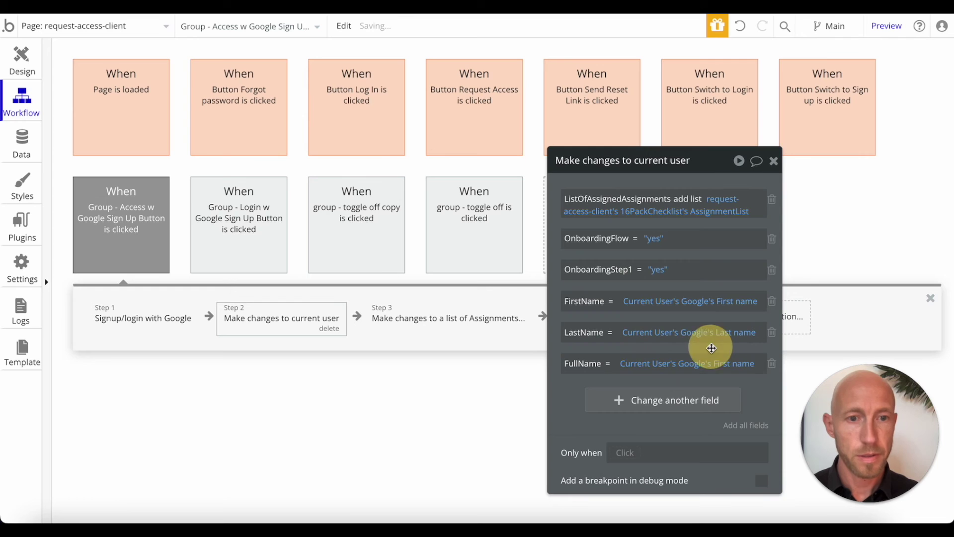
# Step: Append the copied Google last name expression after the first name in FullName
pyautogui.click(751, 365)
pyautogui.click(616, 373)
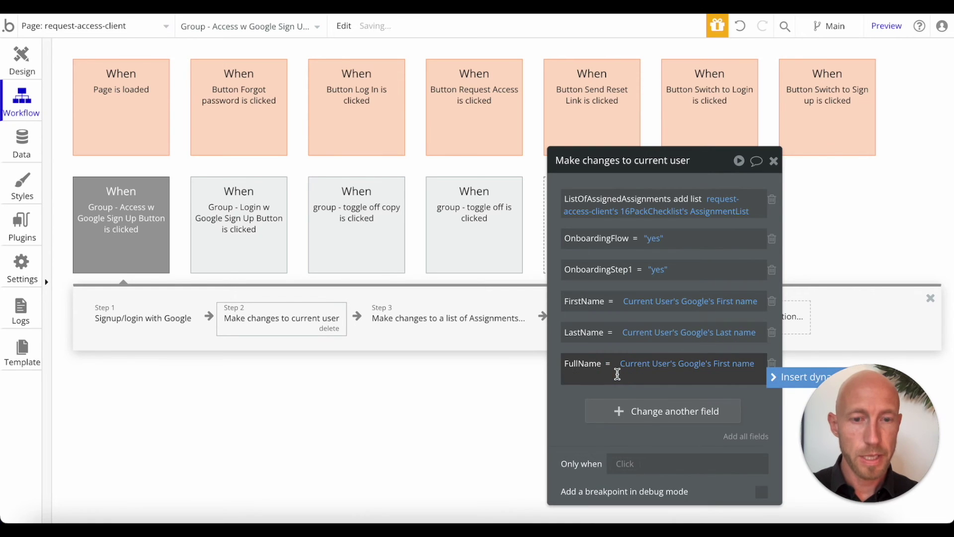
pyautogui.click(673, 365)
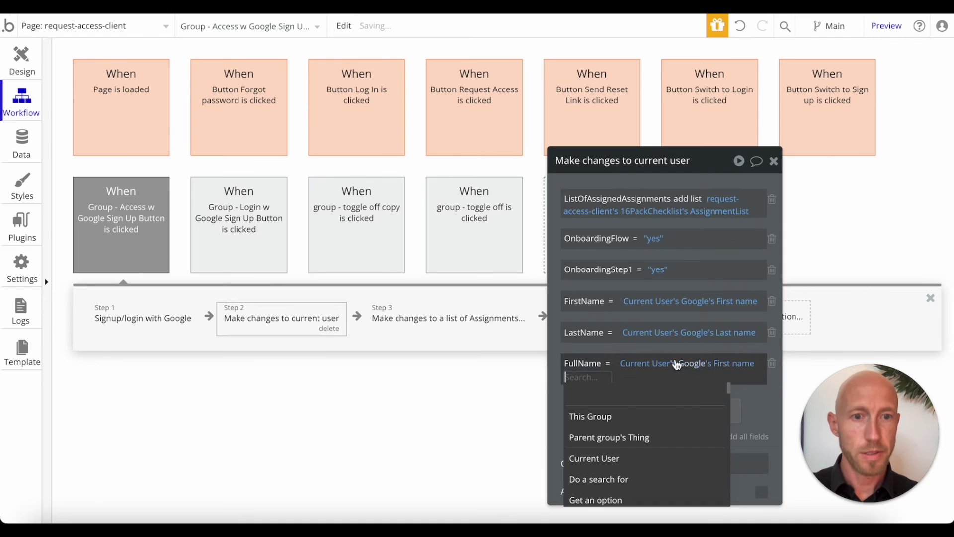
pyautogui.rightClick(672, 337)
pyautogui.click(748, 300)
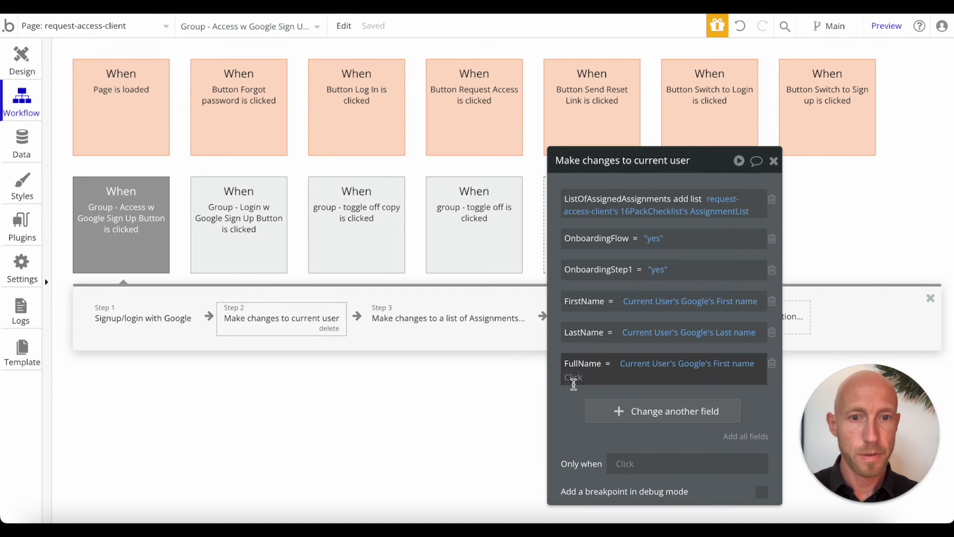
pyautogui.rightClick(634, 378)
pyautogui.click(660, 359)
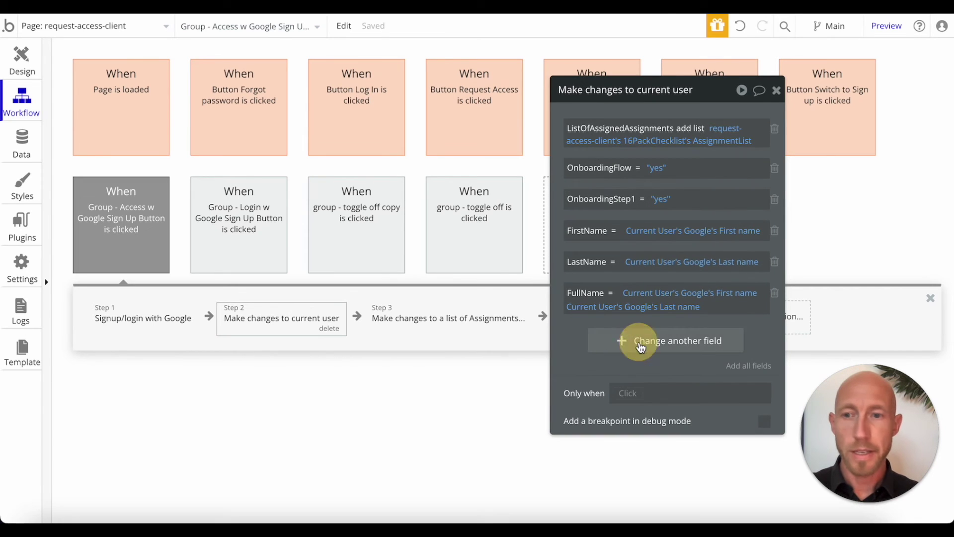
pyautogui.click(624, 348)
pyautogui.write('pro')
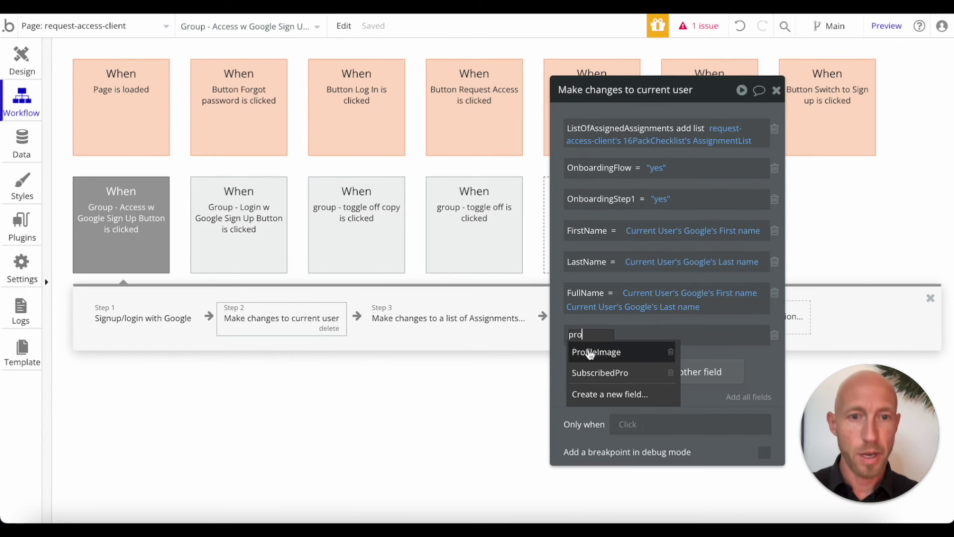
pyautogui.click(592, 351)
pyautogui.click(653, 335)
pyautogui.write('cur')
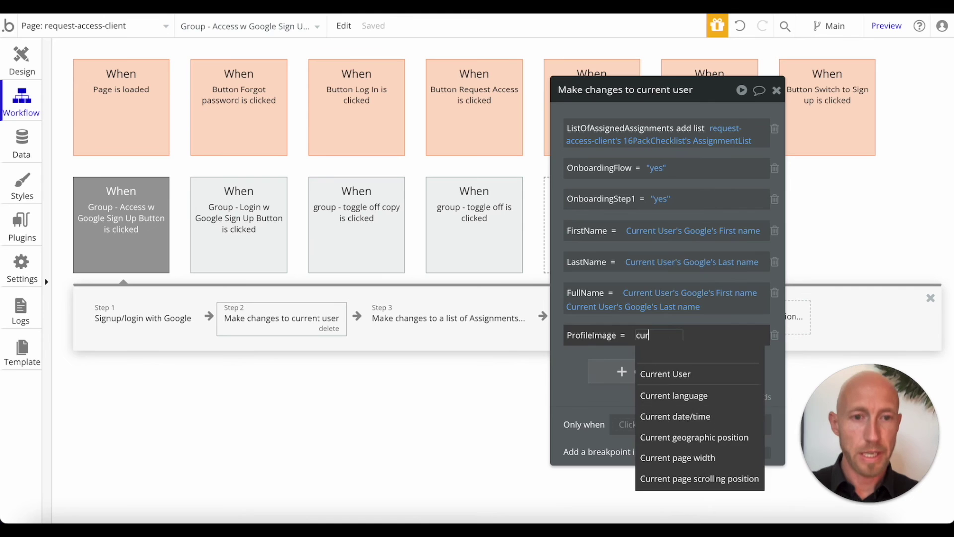
pyautogui.click(661, 373)
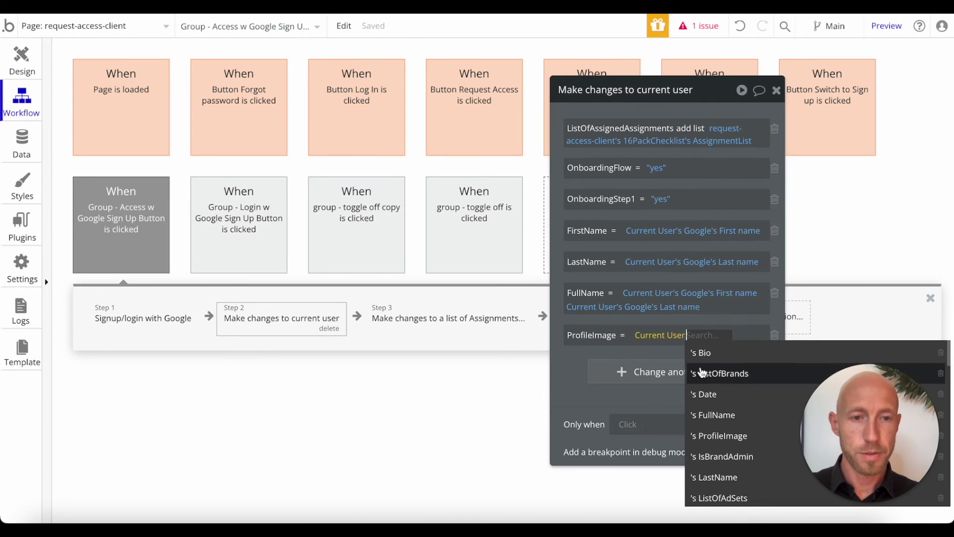
pyautogui.write('goo')
pyautogui.click(728, 357)
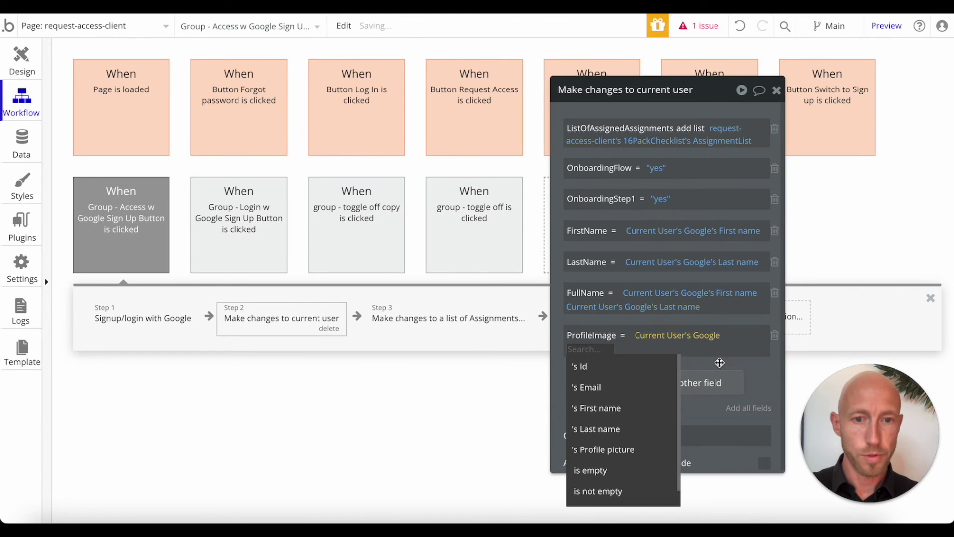
pyautogui.write('pro')
pyautogui.click(567, 364)
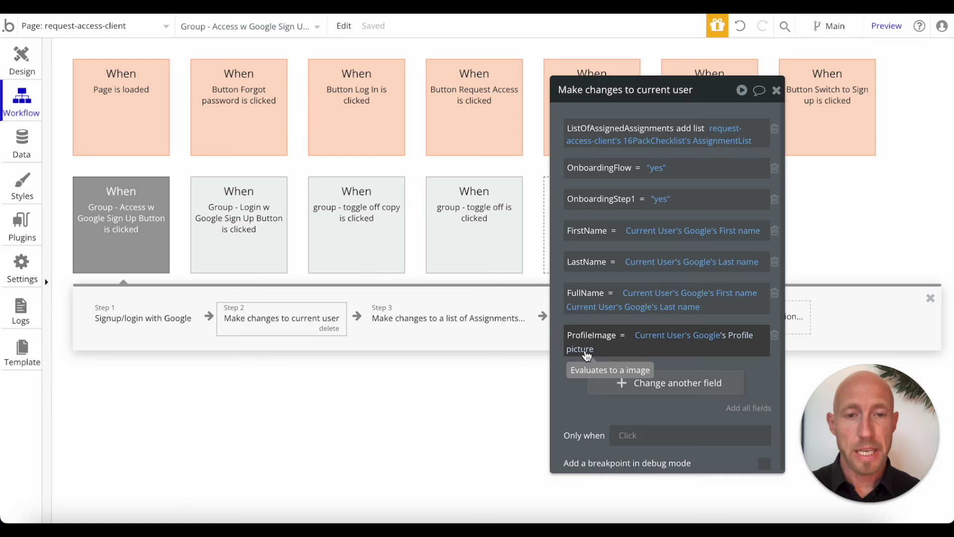
pyautogui.moveTo(722, 96); pyautogui.dragTo(804, 96)
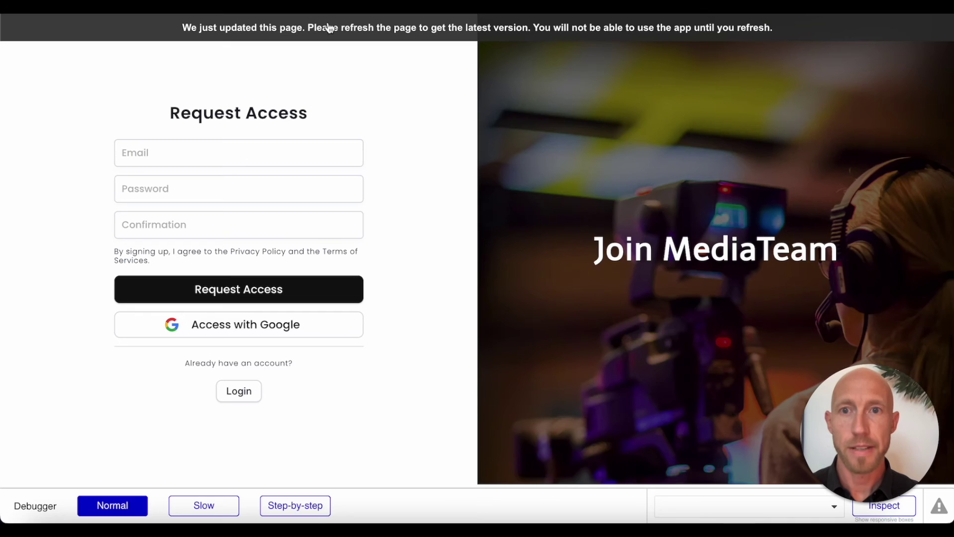
# Step: Reload the preview and sign up through Access with Google using a Google account
pyautogui.click(326, 68)
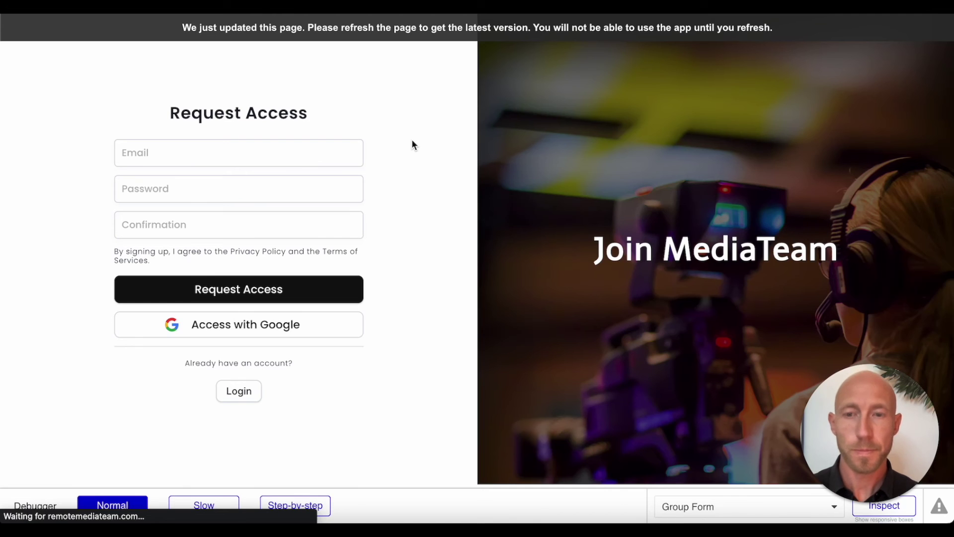
pyautogui.tripleClick(241, 106)
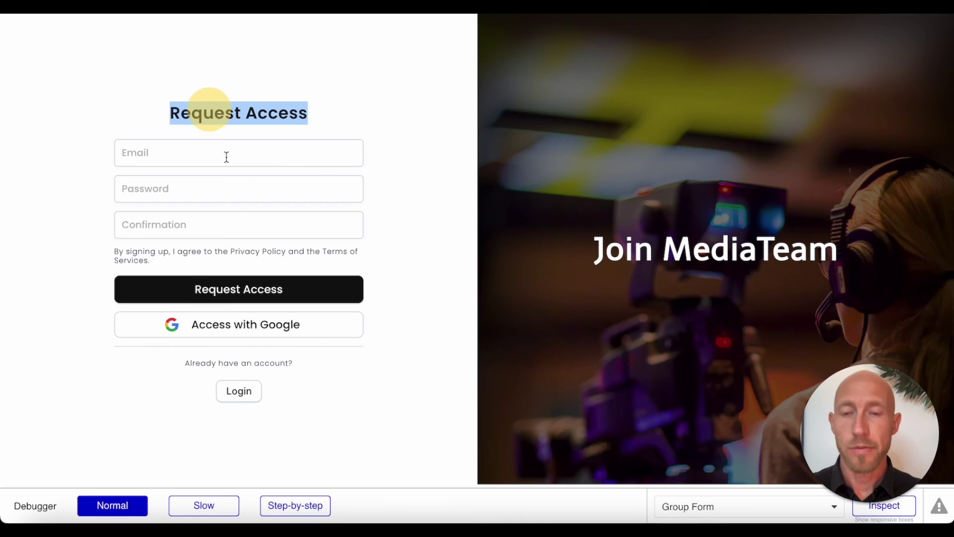
pyautogui.click(235, 294)
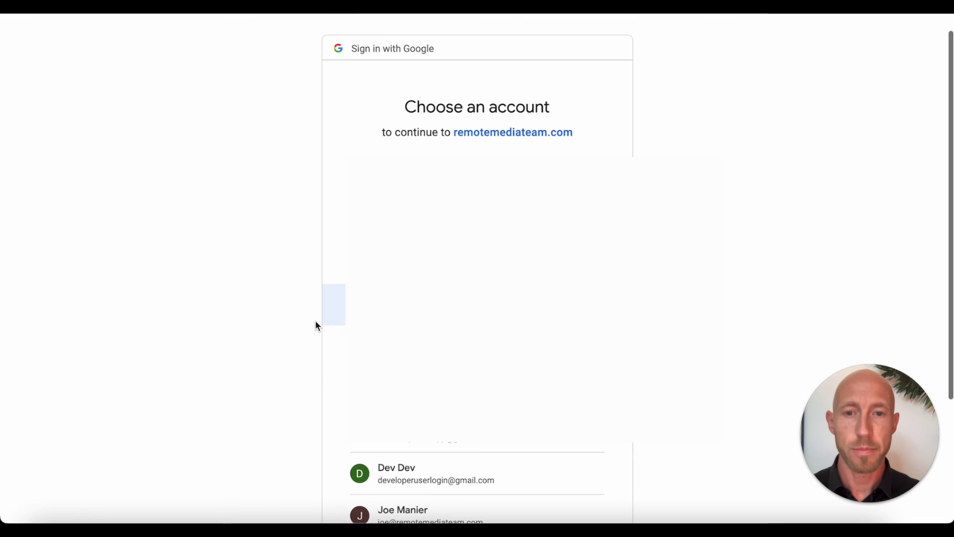
pyautogui.click(465, 484)
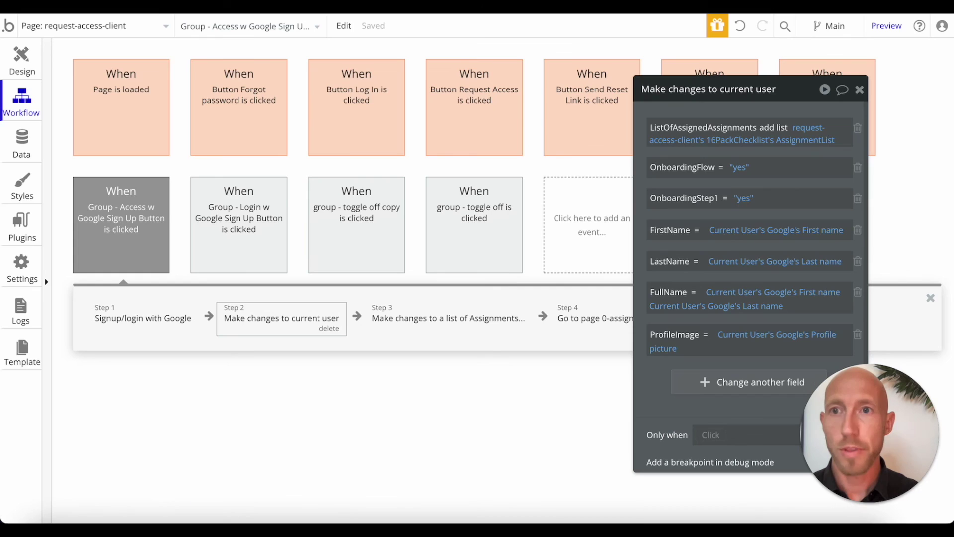
# Step: Open App data's All Users view and edit the newest user's entry
pyautogui.click(25, 146)
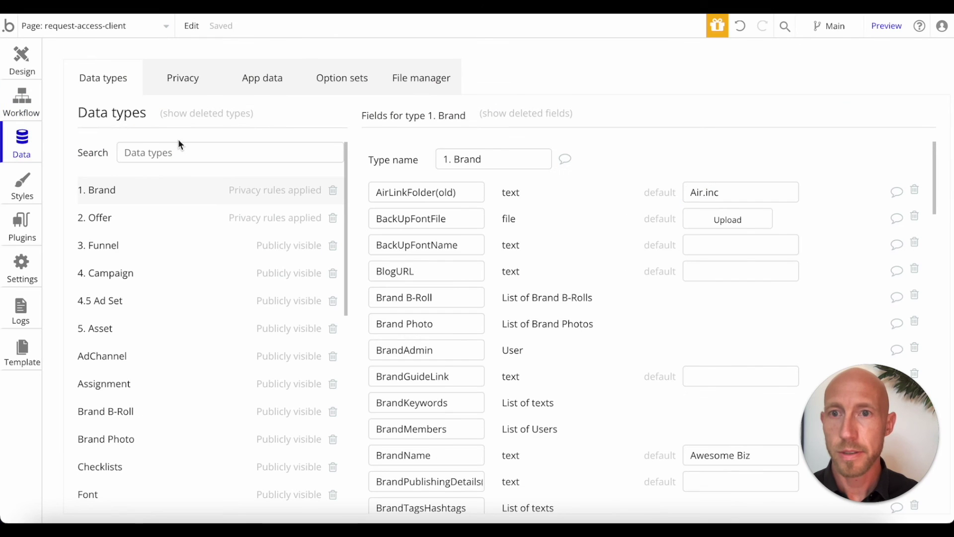
pyautogui.click(248, 86)
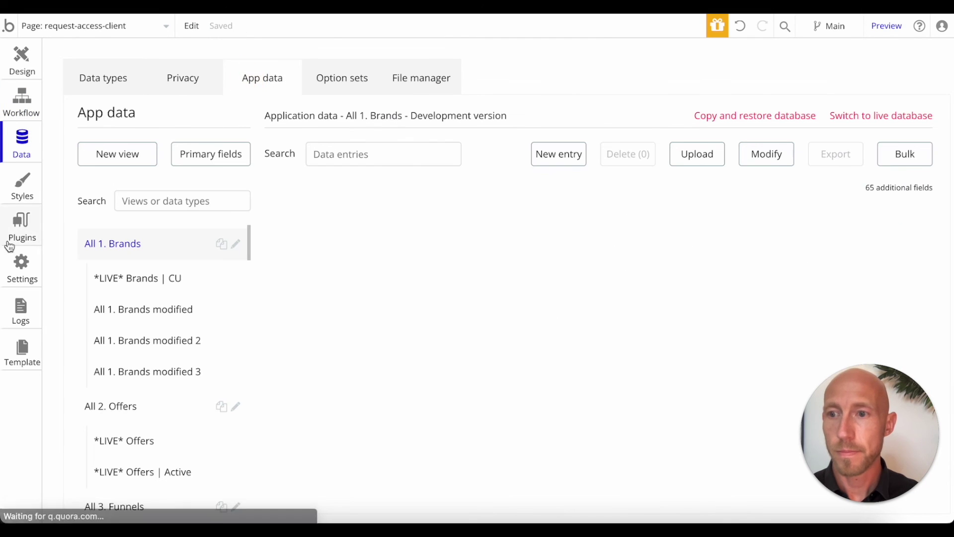
pyautogui.scroll(-10, 139, 338)
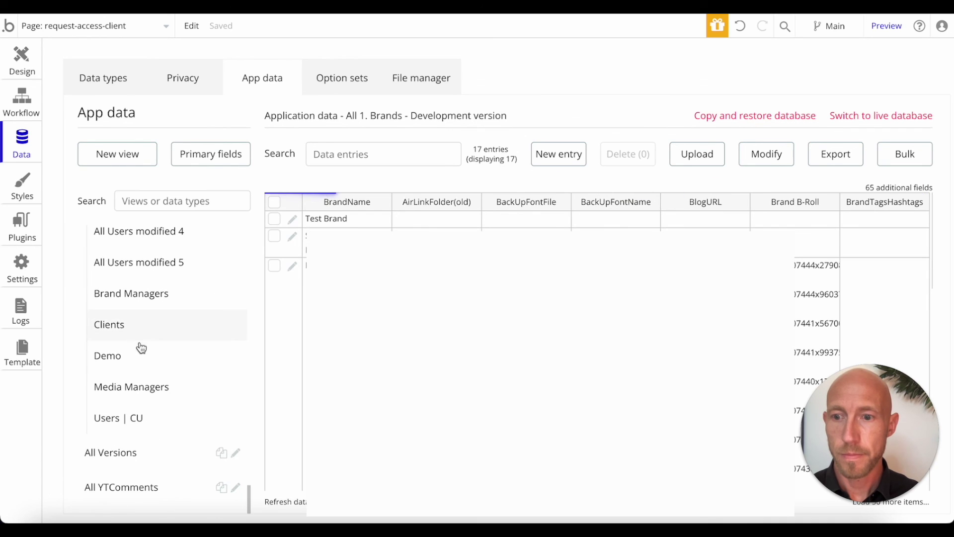
pyautogui.scroll(3, 174, 346)
pyautogui.click(149, 255)
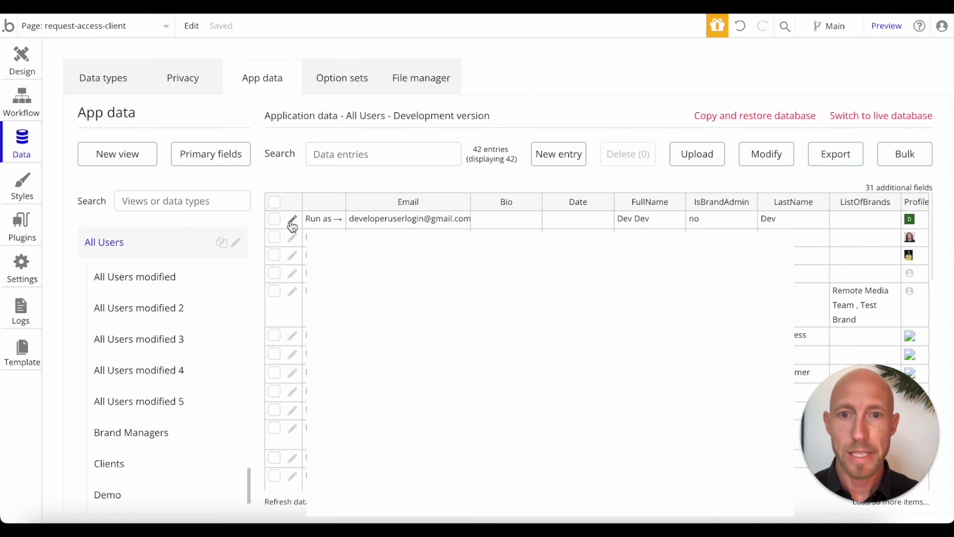
pyautogui.click(410, 220)
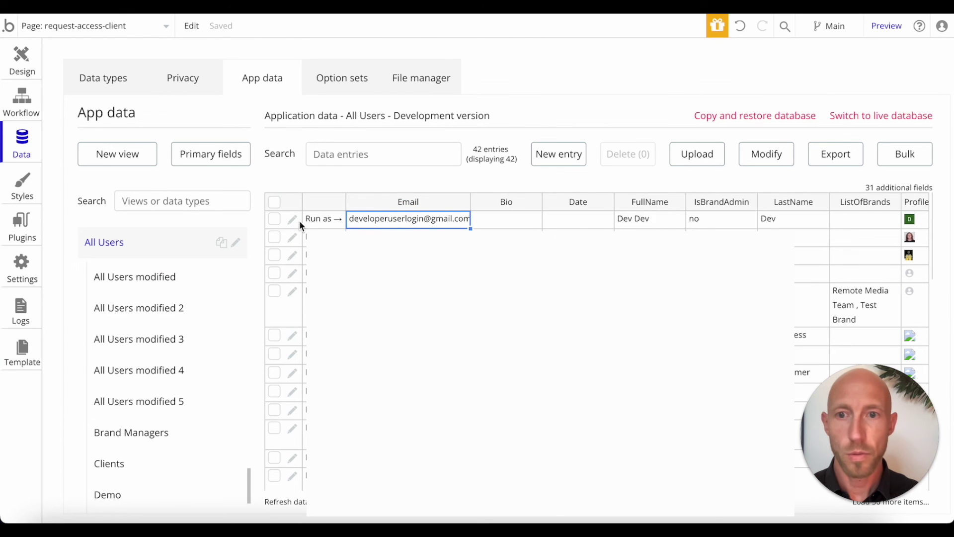
pyautogui.click(296, 221)
pyautogui.scroll(-6, 516, 395)
# Step: Check the saved modified date, last name, FullName and email in the user entry
pyautogui.moveTo(526, 376); pyautogui.dragTo(362, 389)
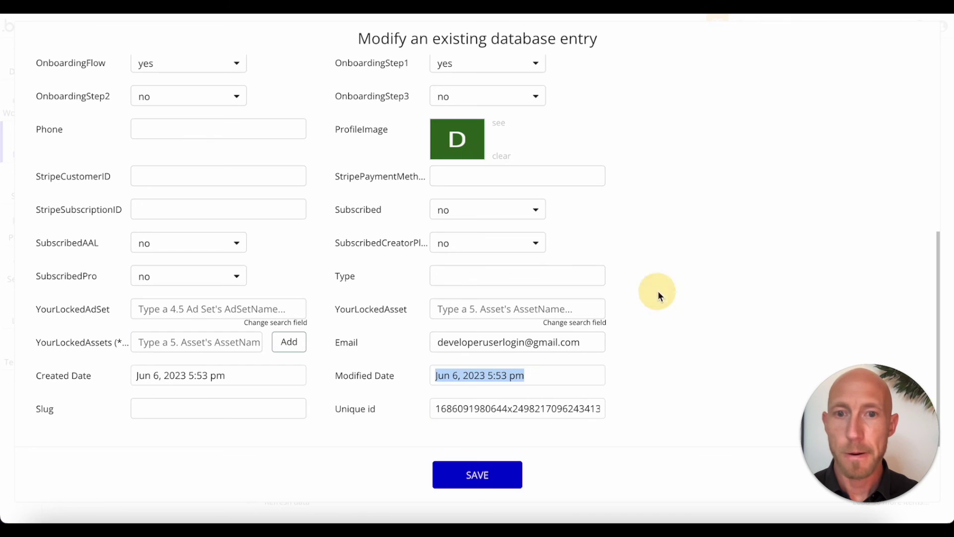
pyautogui.scroll(2, 581, 258)
pyautogui.scroll(2, 580, 255)
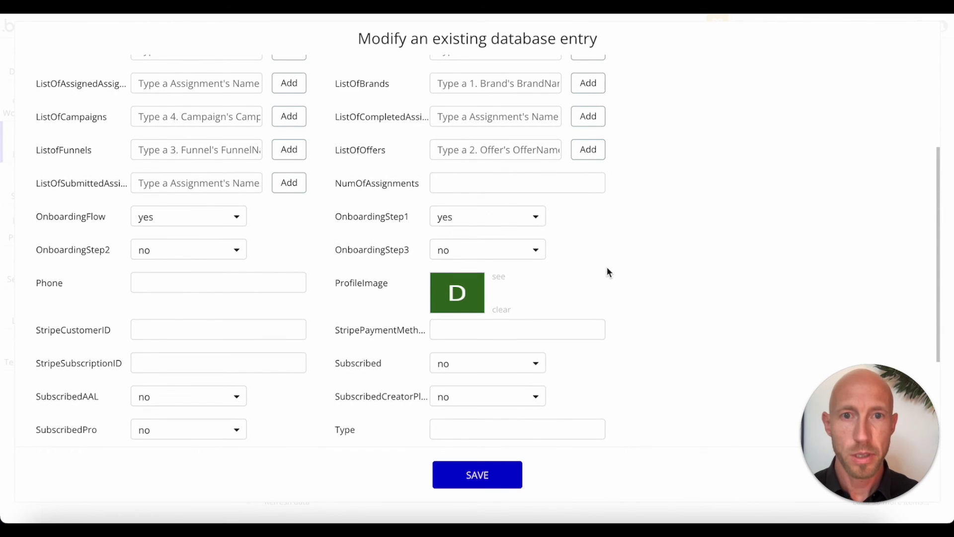
pyautogui.scroll(4, 607, 266)
pyautogui.click(492, 193)
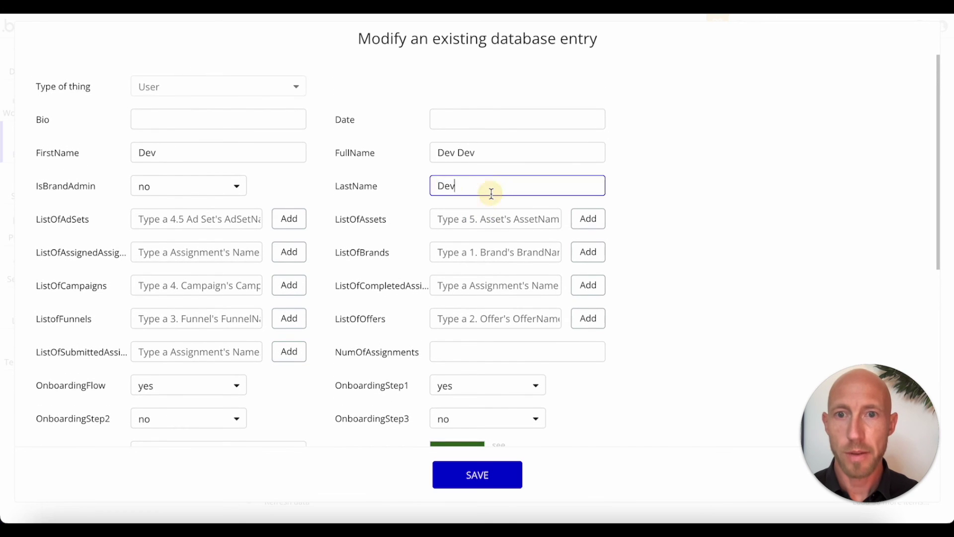
pyautogui.doubleClick(486, 187)
pyautogui.doubleClick(517, 150)
pyautogui.click(687, 177)
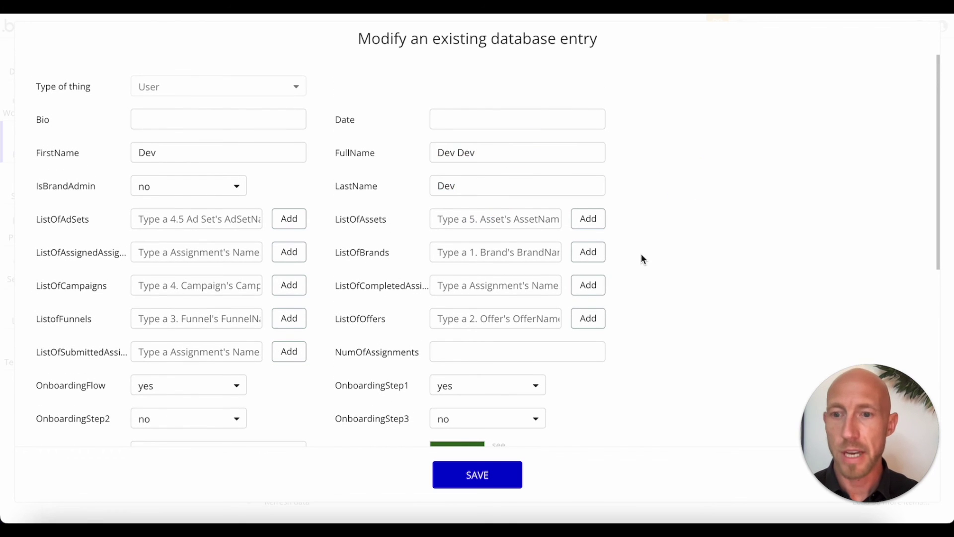
pyautogui.scroll(-8, 640, 252)
pyautogui.doubleClick(491, 344)
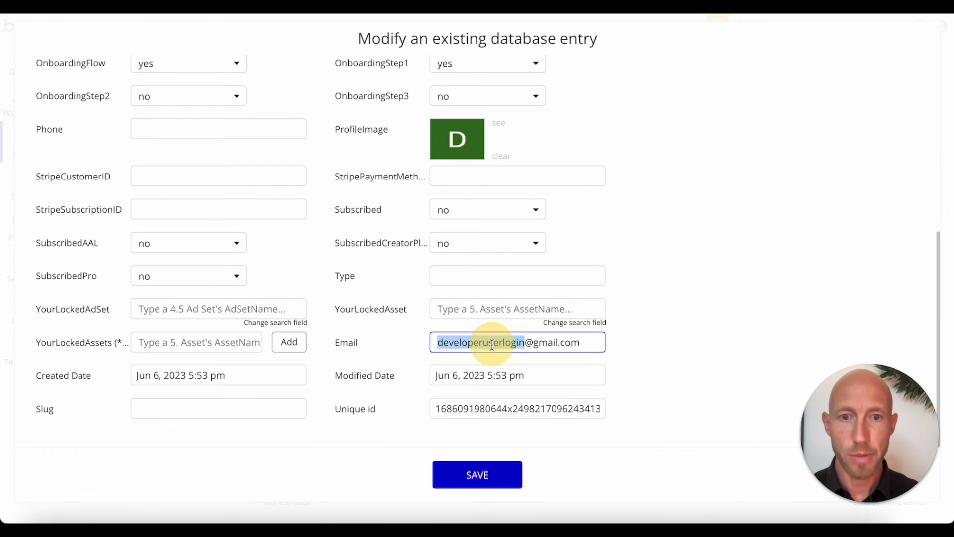
pyautogui.tripleClick(492, 344)
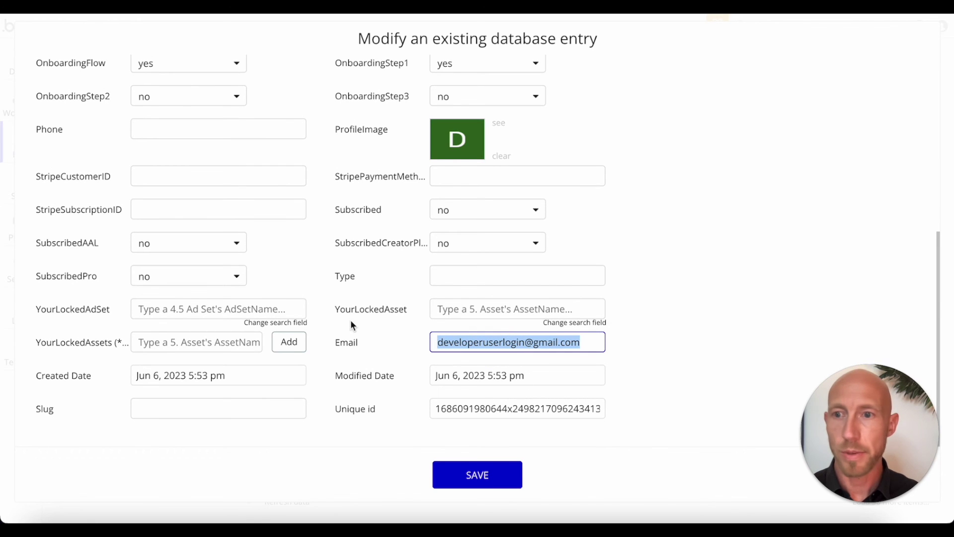
pyautogui.scroll(4, 379, 271)
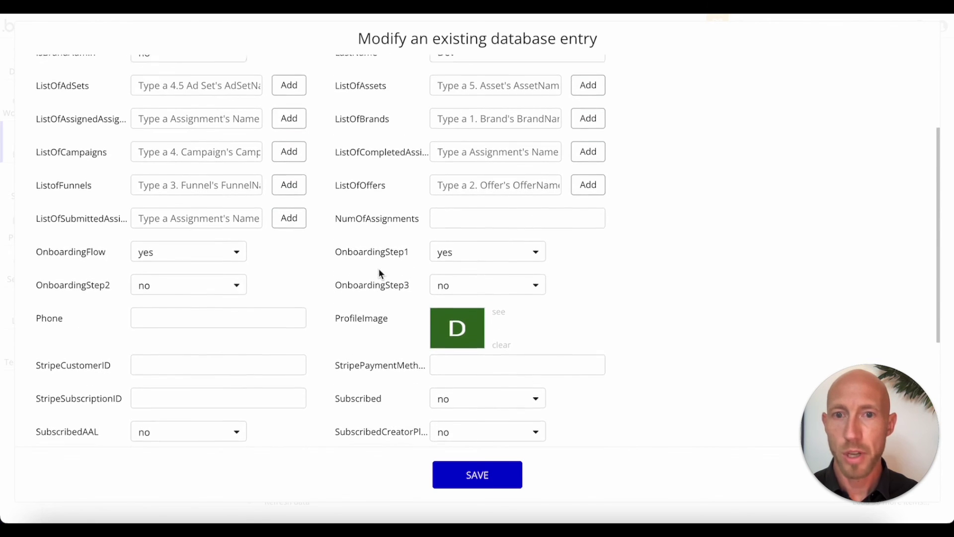
# Step: Glance at the OnboardingFlow choices, then cancel the entry without saving
pyautogui.click(175, 253)
pyautogui.click(271, 257)
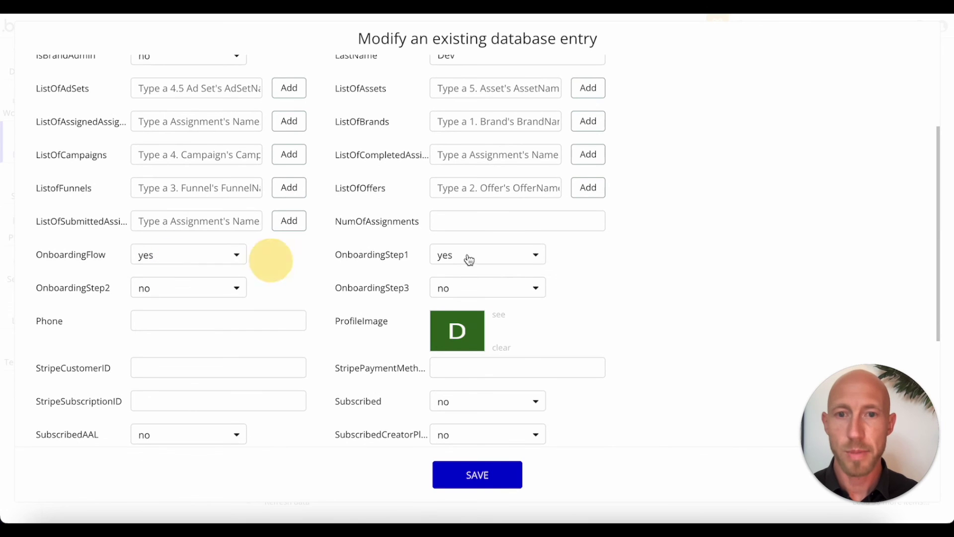
pyautogui.moveTo(844, 437)
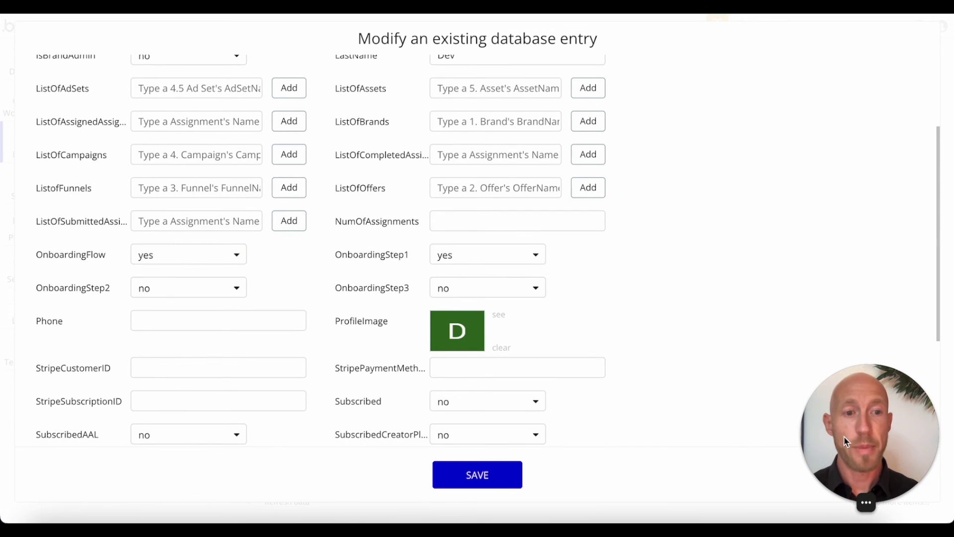
pyautogui.click(853, 469)
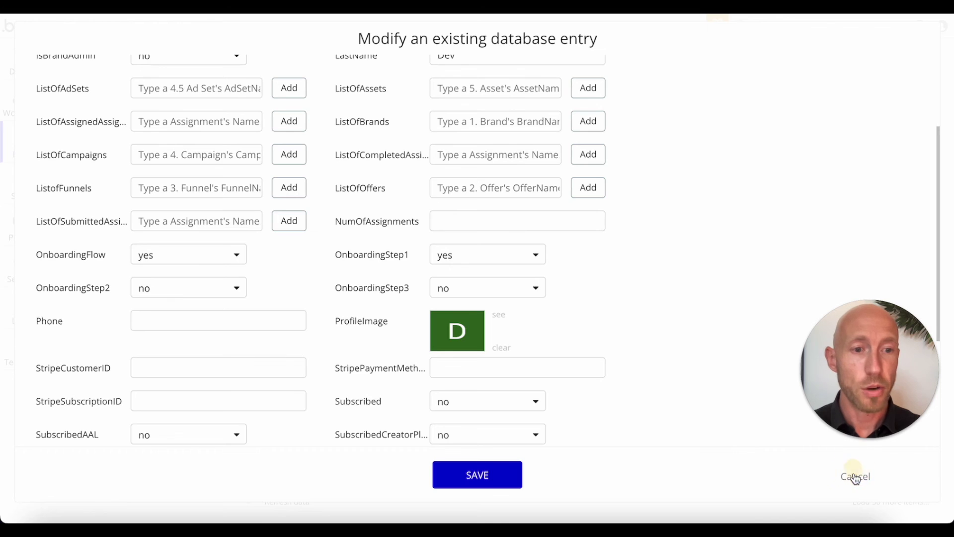